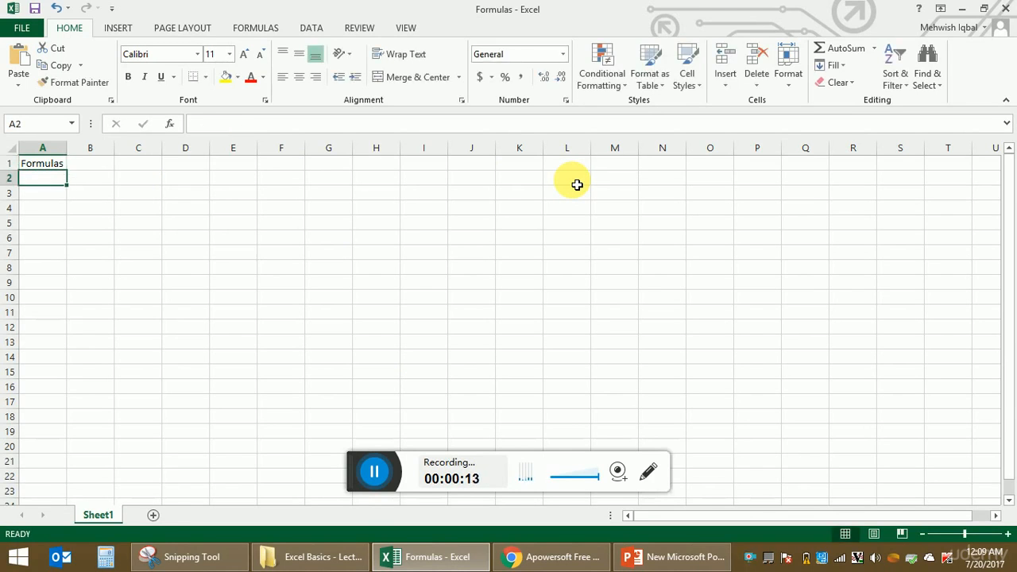
Enter 2 in F2 and 3 in G2
{"action": "key", "text": "Right"}
{"action": "key", "text": "Right"}
{"action": "key", "text": "Right"}
{"action": "key", "text": "Right"}
{"action": "key", "text": "Right"}
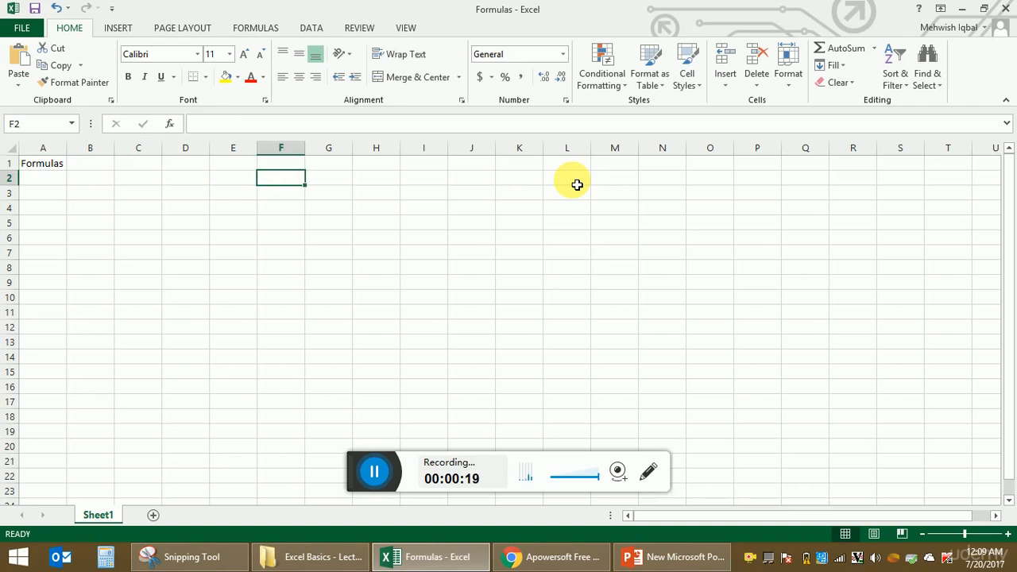
{"action": "type", "text": "2"}
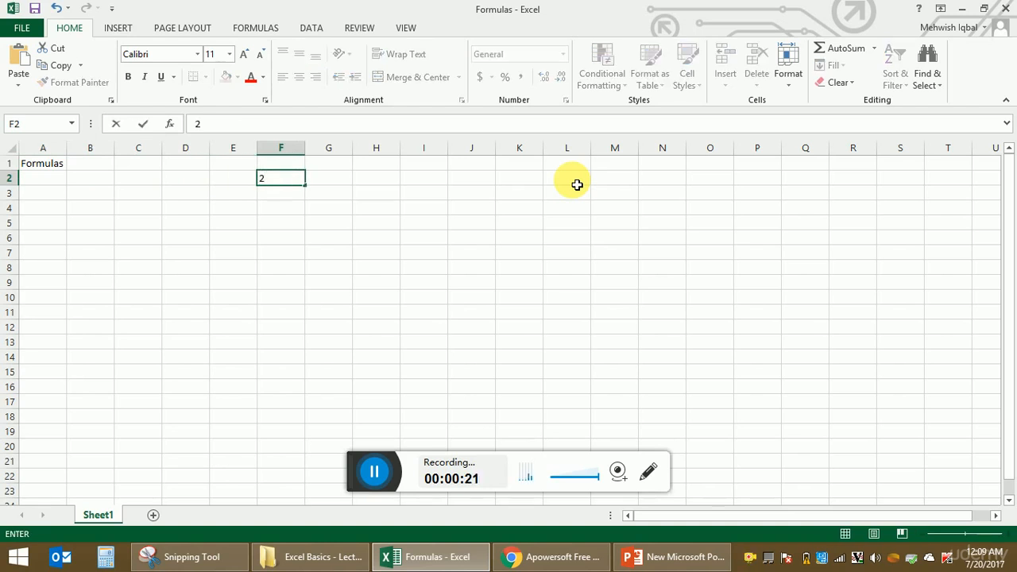
{"action": "key", "text": "Tab"}
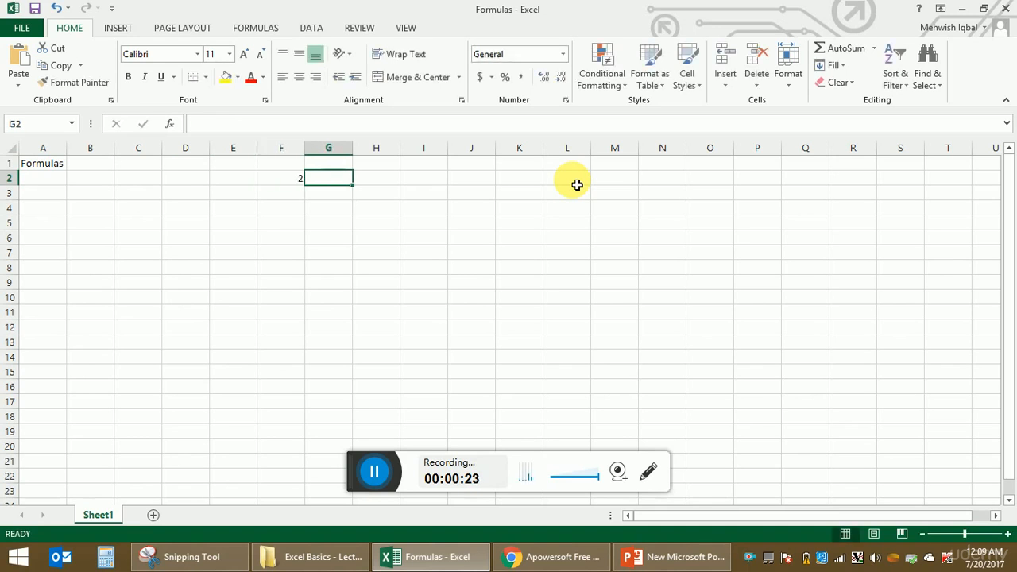
{"action": "type", "text": "2"}
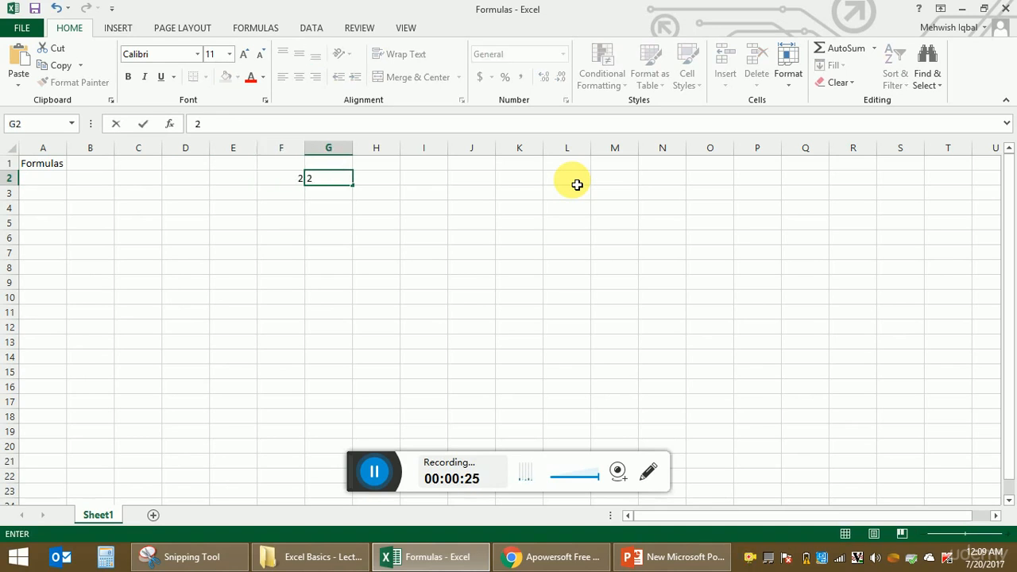
{"action": "key", "text": "Tab"}
Move around row 2 to check both values, ending on I2
{"action": "key", "text": "Down"}
{"action": "key", "text": "Right"}
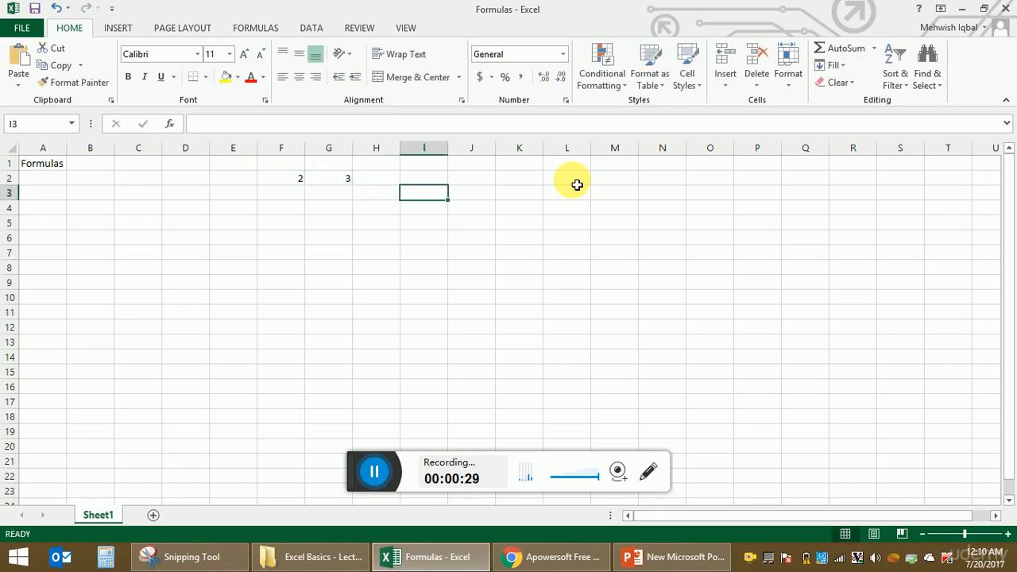
{"action": "key", "text": "Left"}
{"action": "key", "text": "Up"}
{"action": "key", "text": "Left"}
{"action": "key", "text": "Left"}
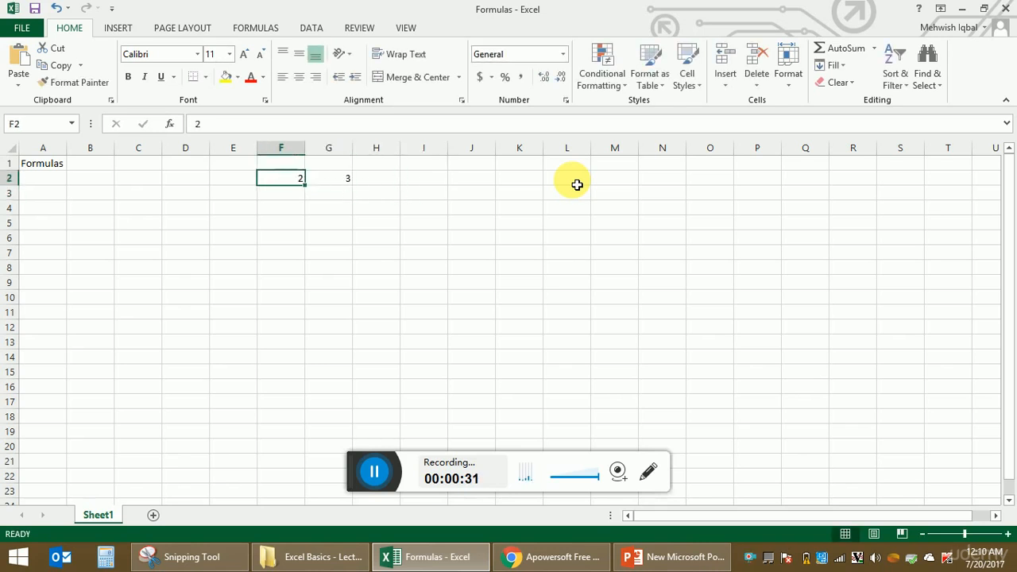
{"action": "key", "text": "Right"}
{"action": "key", "text": "Left"}
{"action": "key", "text": "Right"}
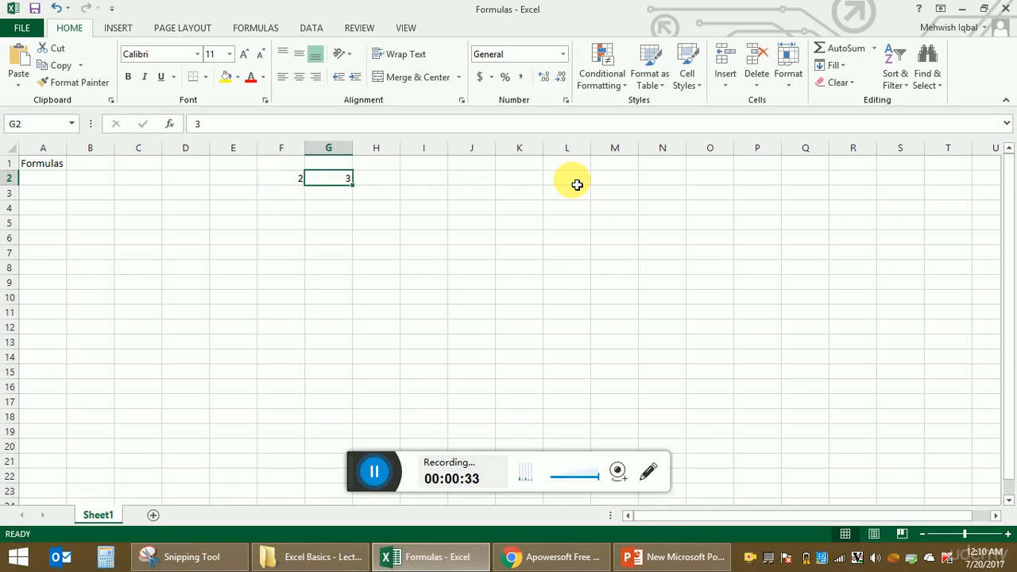
{"action": "key", "text": "Right"}
{"action": "key", "text": "Right"}
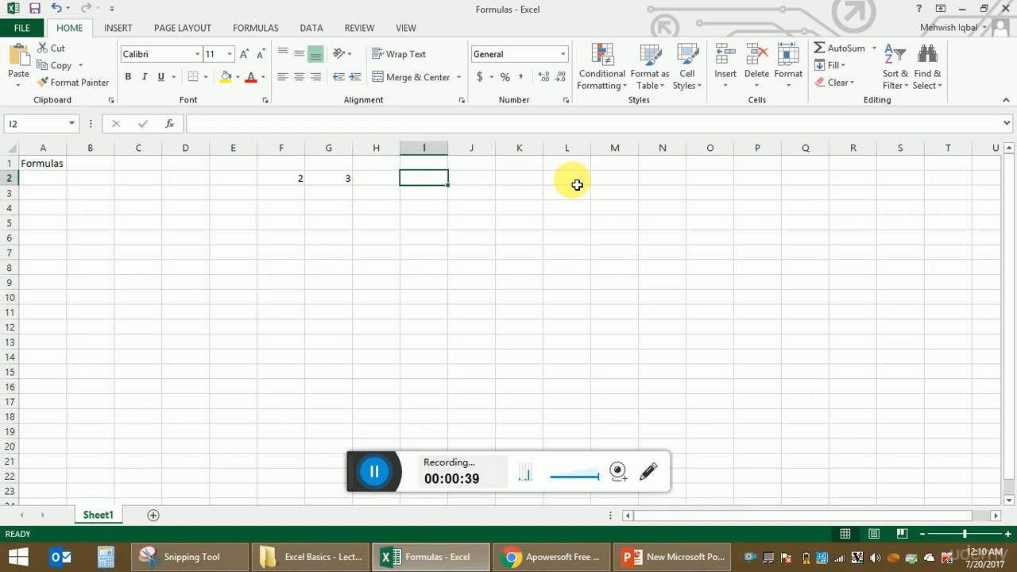
Enter =F2+G2 in I2 to get 5, then inspect the formula
{"action": "type", "text": "="}
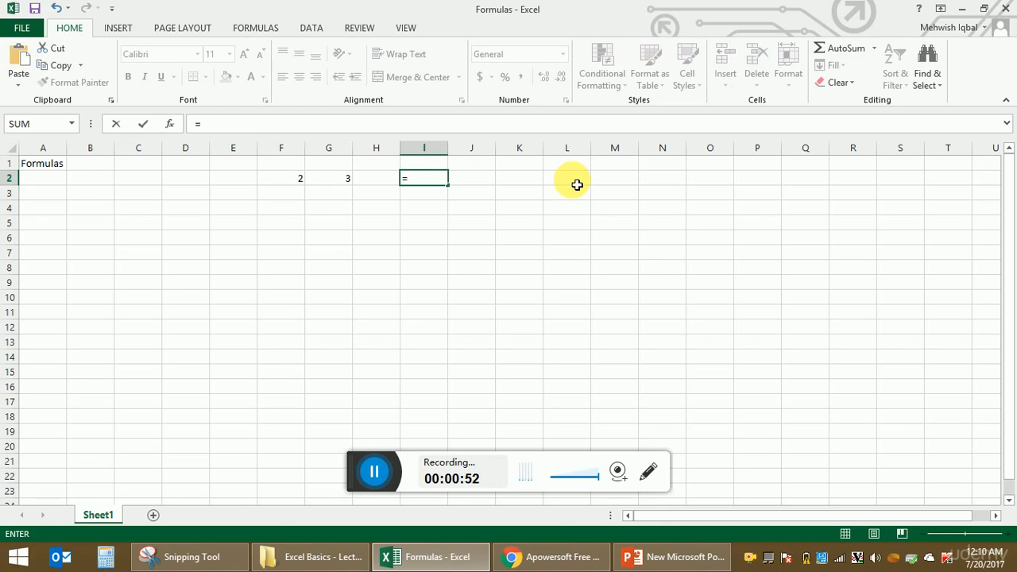
{"action": "left_click", "coordinate": [293, 181]}
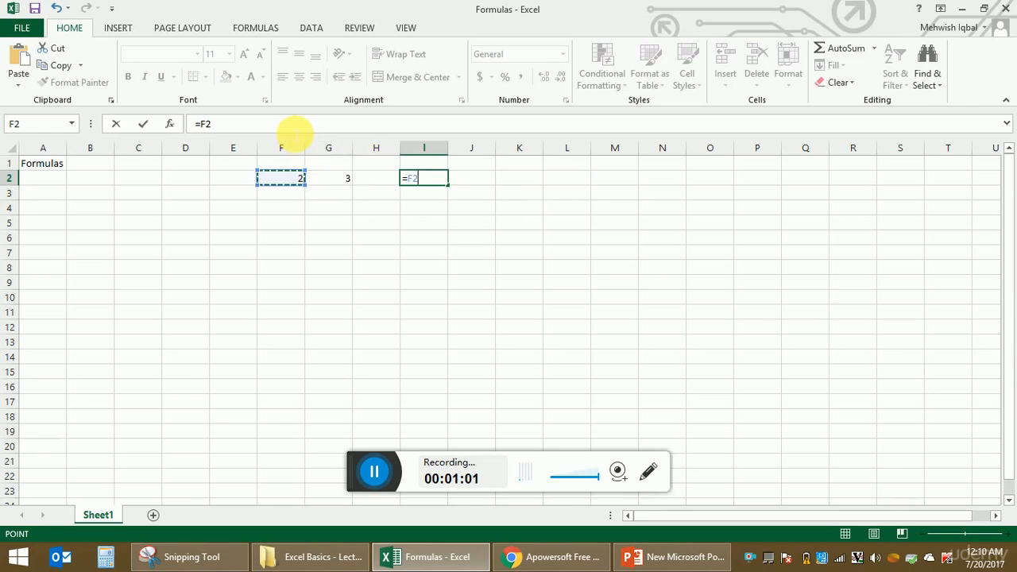
{"action": "type", "text": "+"}
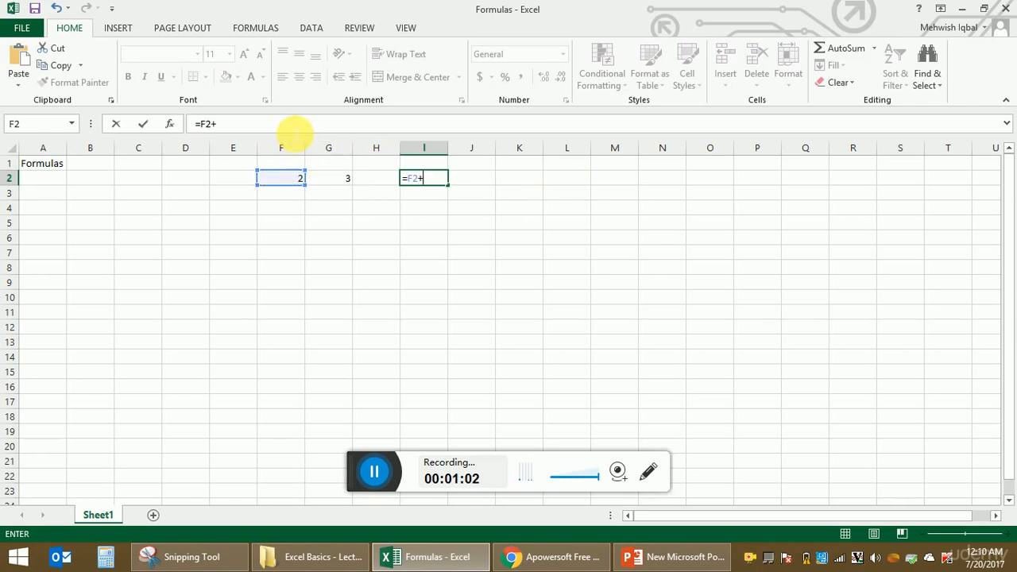
{"action": "left_click", "coordinate": [339, 183]}
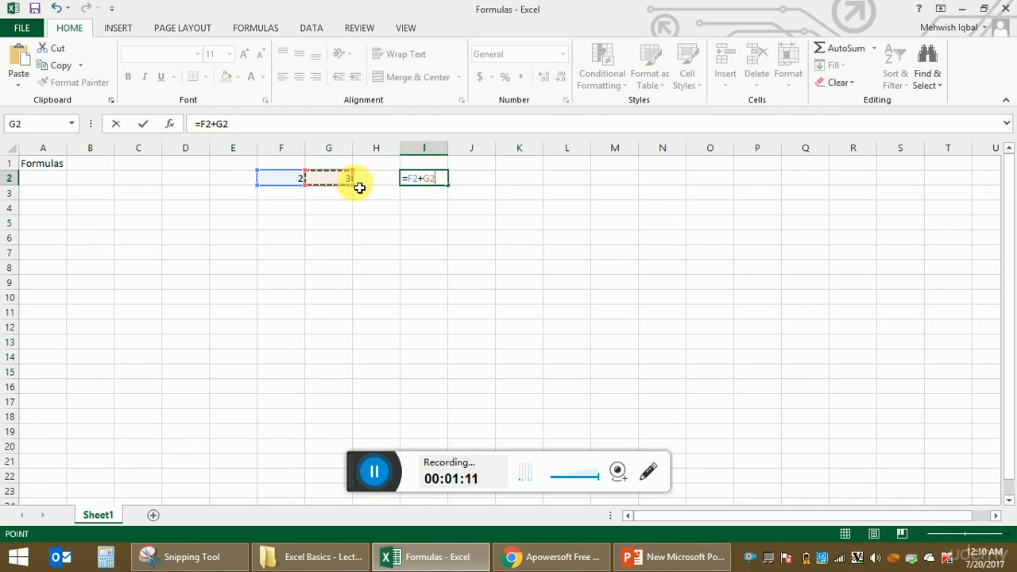
{"action": "key", "text": "Return"}
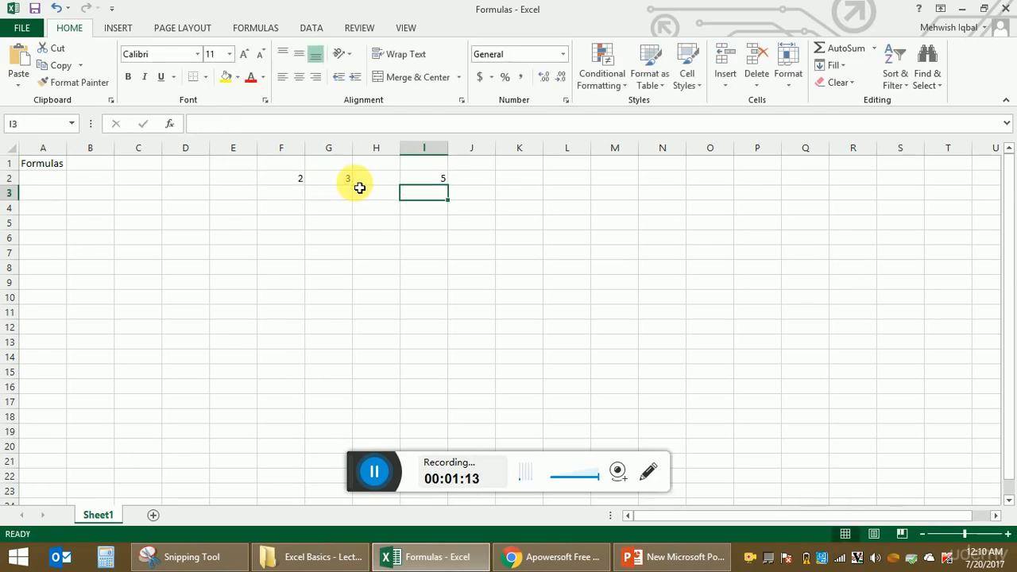
{"action": "left_click", "coordinate": [446, 185]}
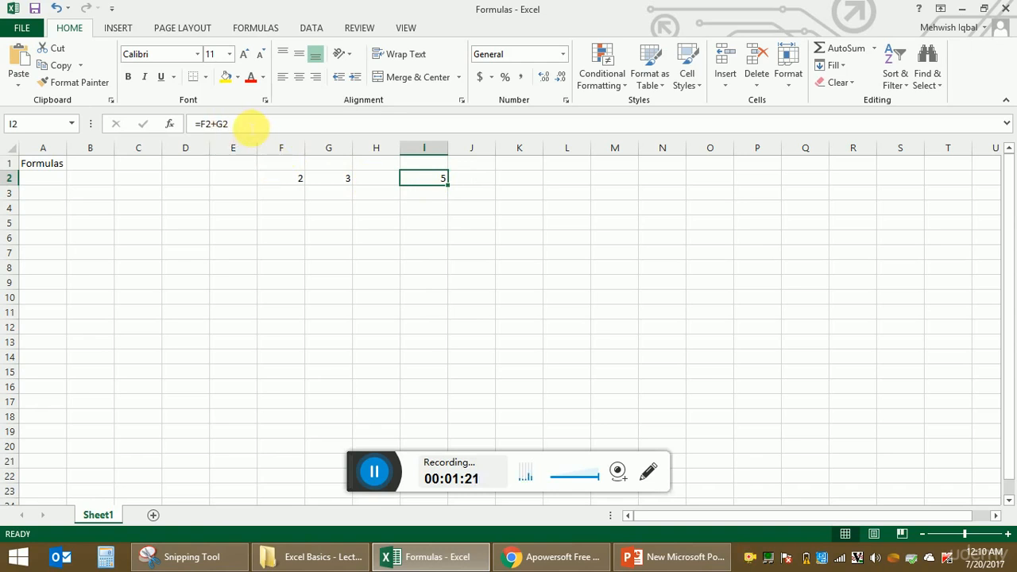
{"action": "left_click", "coordinate": [213, 132]}
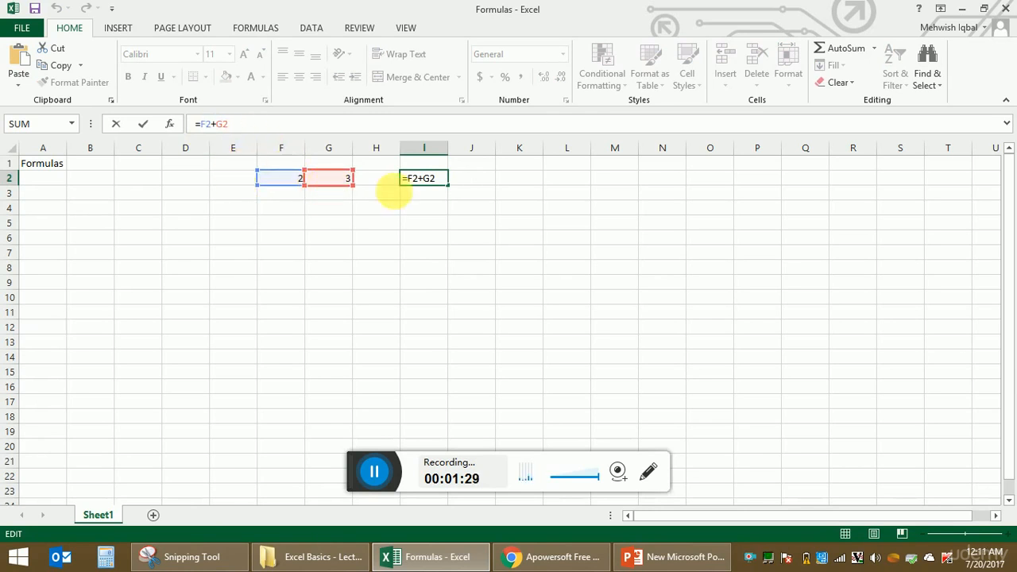
Change F2 to 5 and check the updated total in I2
{"action": "left_click", "coordinate": [425, 226]}
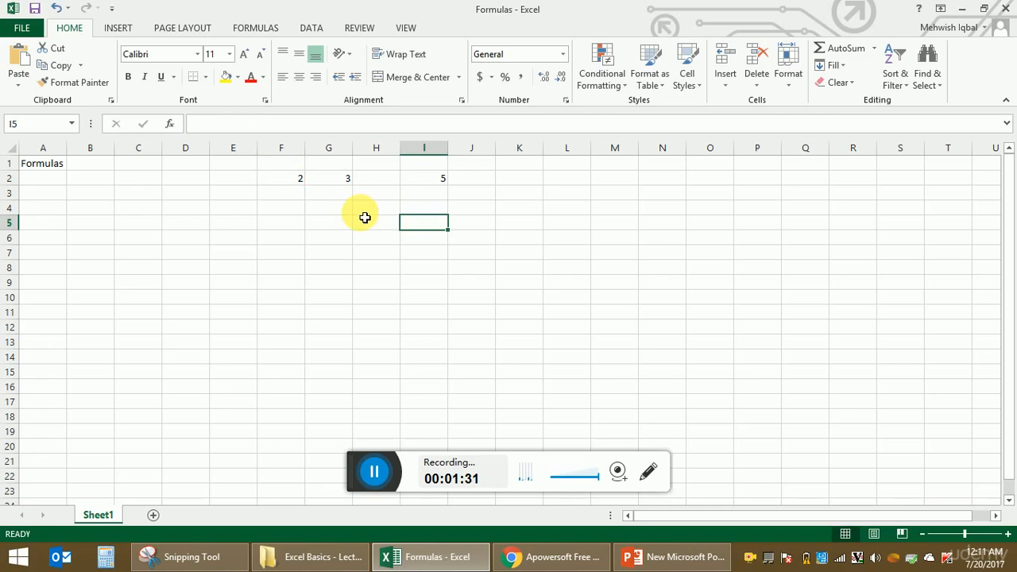
{"action": "left_click", "coordinate": [296, 182]}
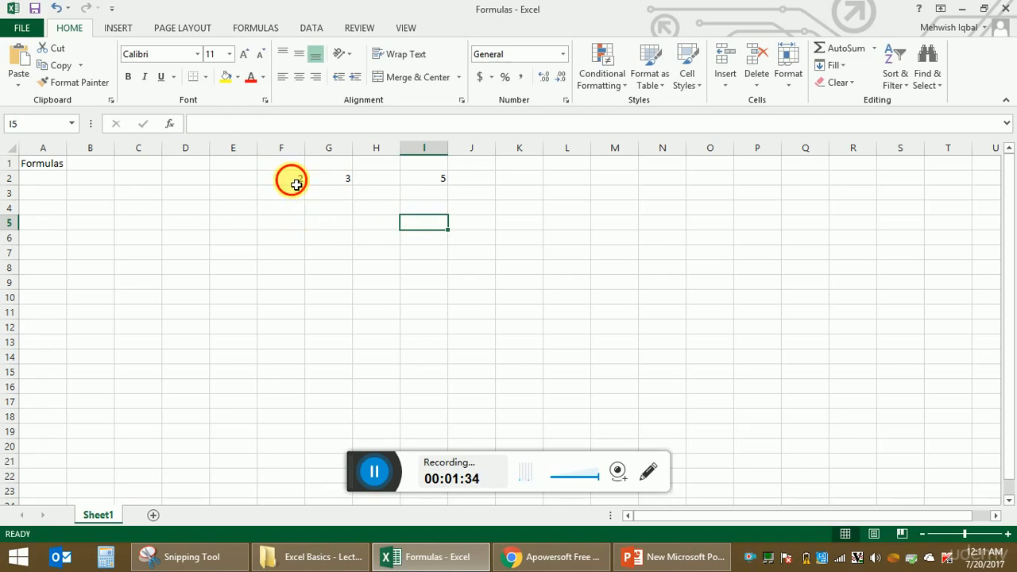
{"action": "type", "text": "5"}
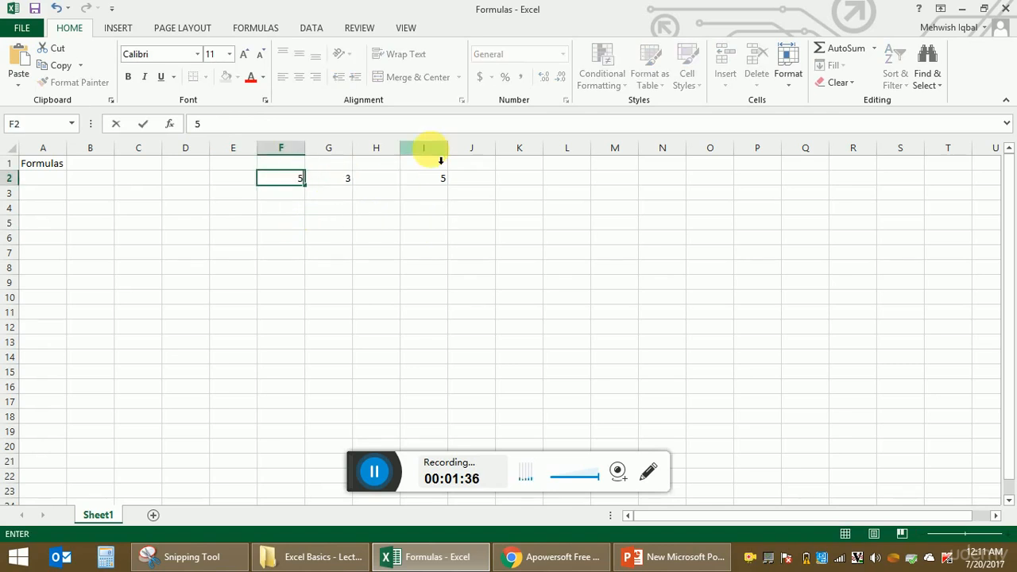
{"action": "key", "text": "Return"}
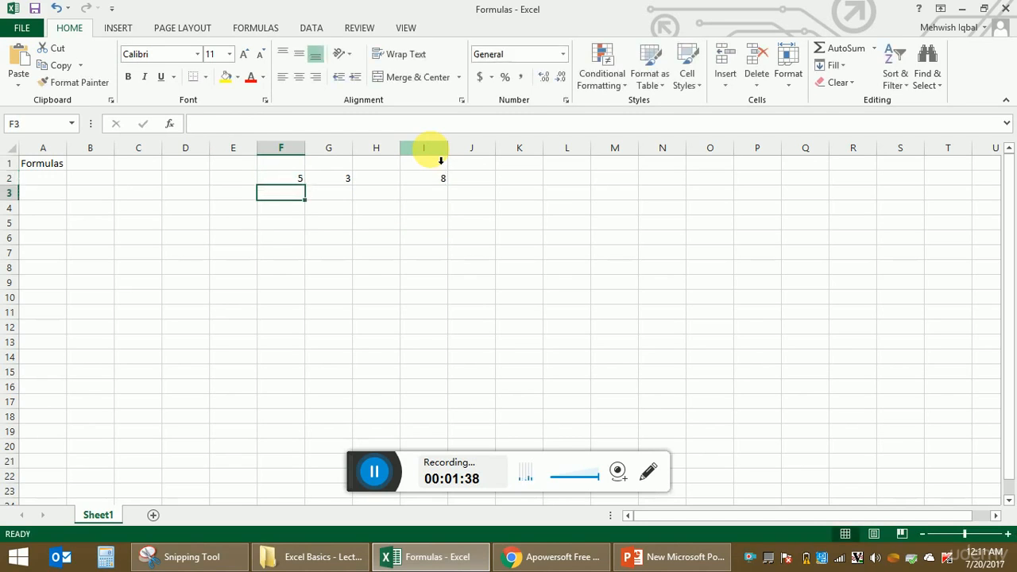
{"action": "left_click", "coordinate": [441, 181]}
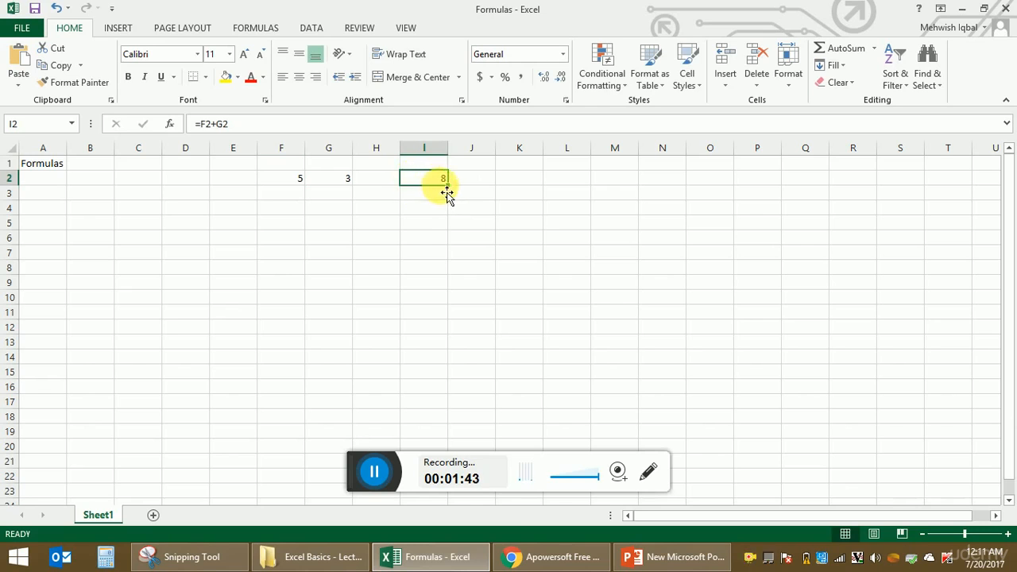
{"action": "left_click", "coordinate": [296, 178]}
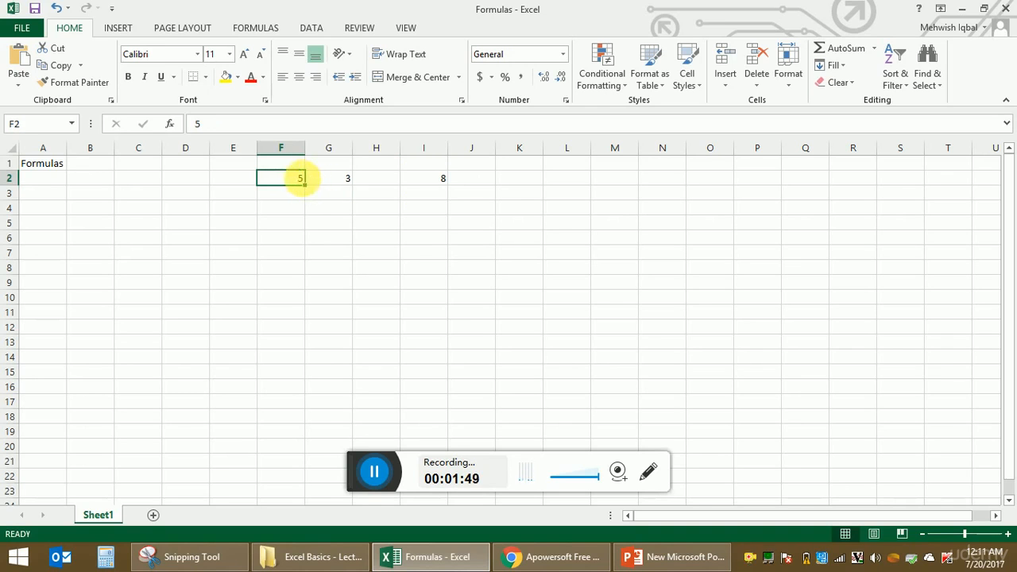
Change G2 to 10 so I2 recalculates to 15
{"action": "left_click", "coordinate": [325, 180]}
{"action": "type", "text": "10"}
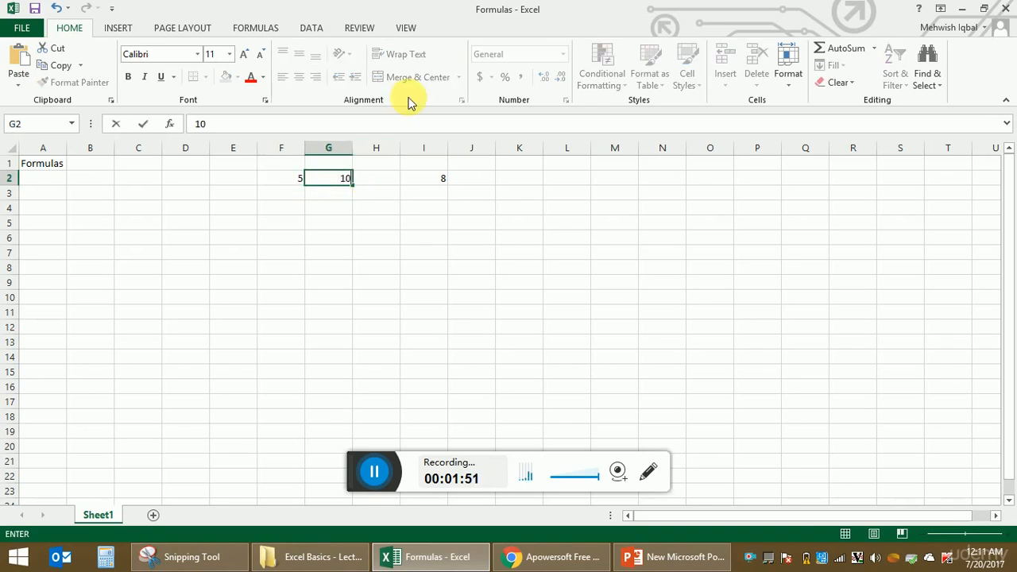
{"action": "key", "text": "Return"}
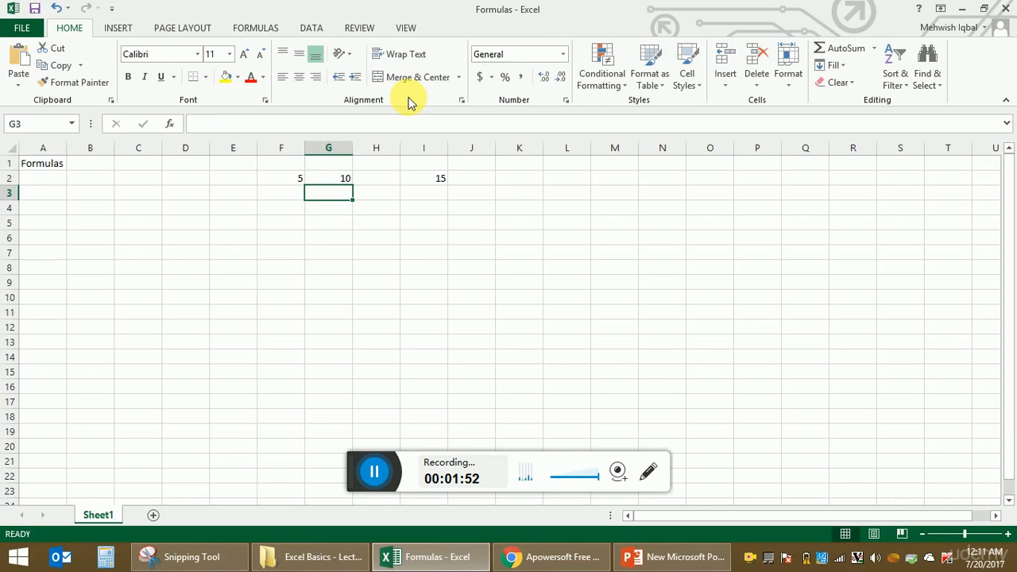
{"action": "left_click", "coordinate": [426, 180]}
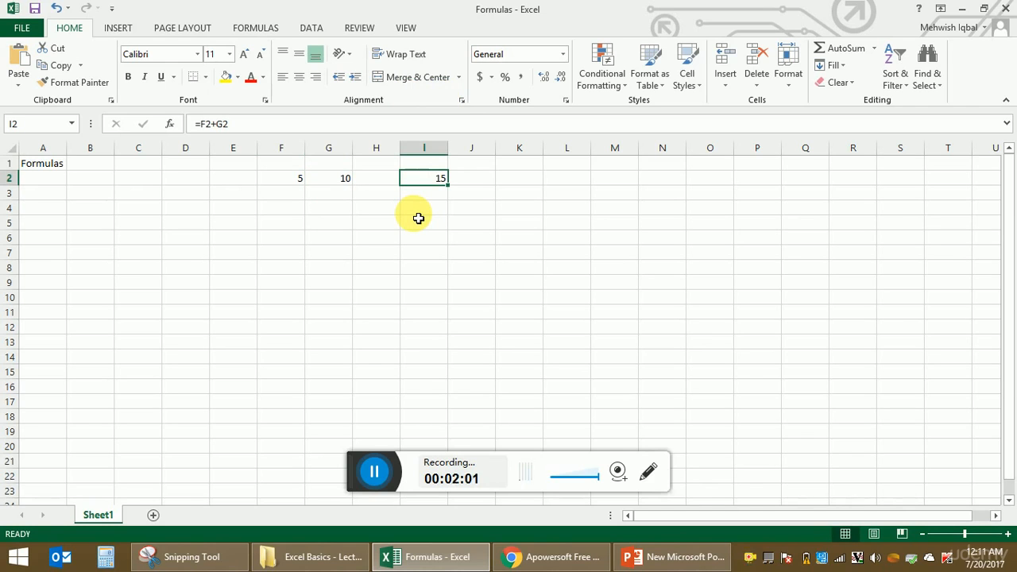
Enter =SUM(F2:G2) in I4, showing 15
{"action": "left_click", "coordinate": [422, 210]}
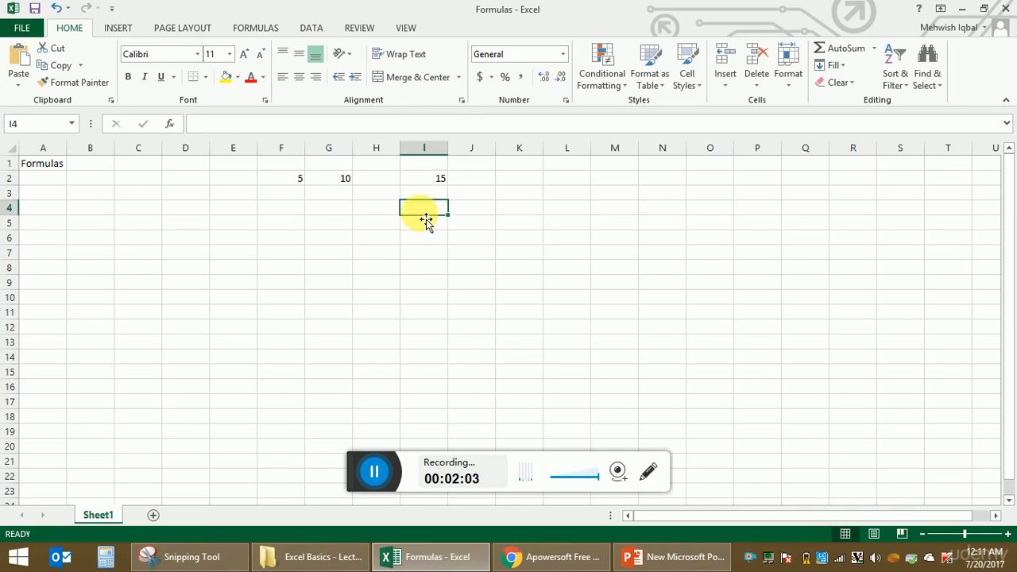
{"action": "type", "text": "="}
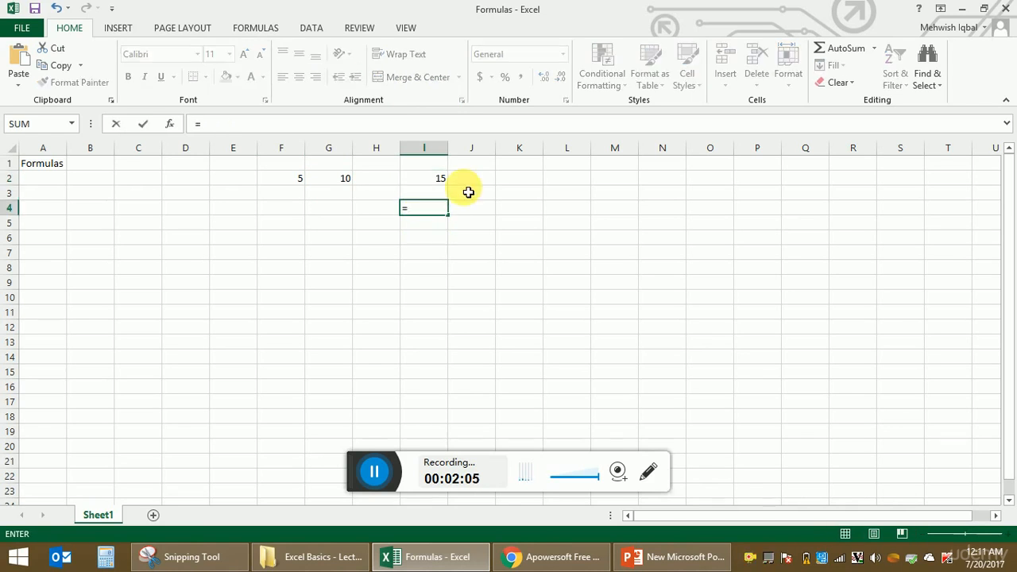
{"action": "type", "text": "SUM"}
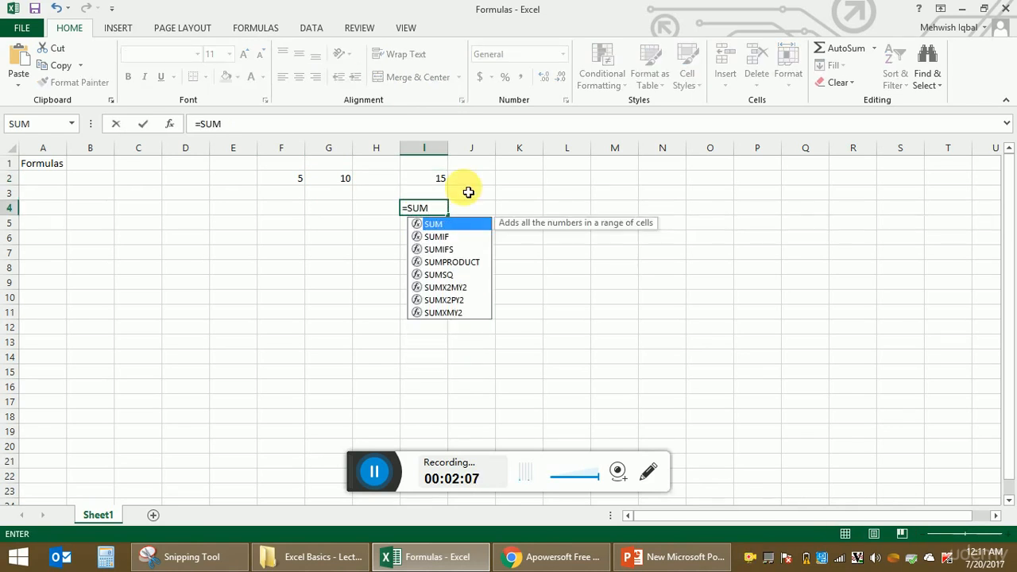
{"action": "type", "text": "("}
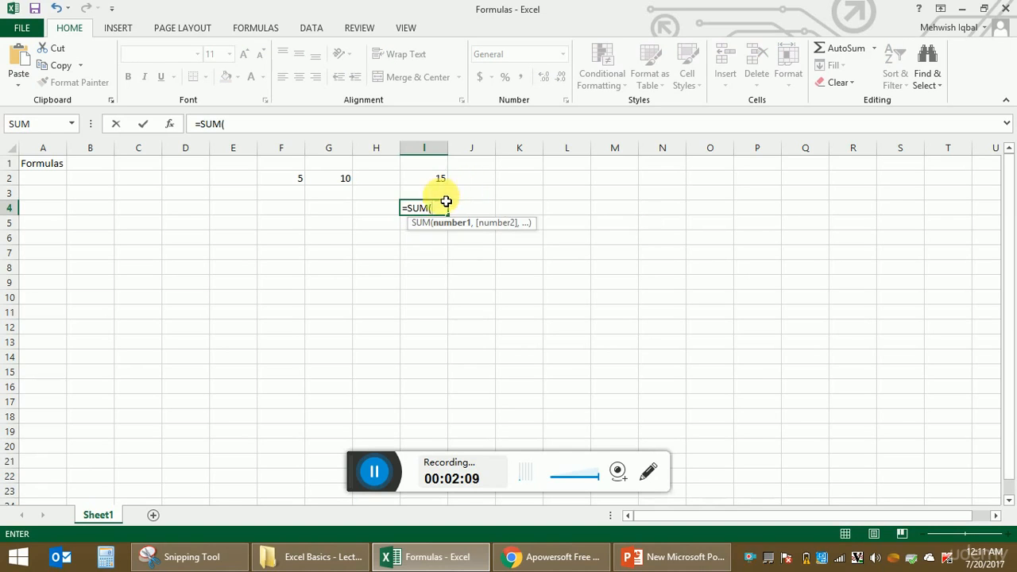
{"action": "left_click", "coordinate": [298, 181]}
{"action": "left_click_drag", "start_coordinate": [298, 181], "coordinate": [334, 180]}
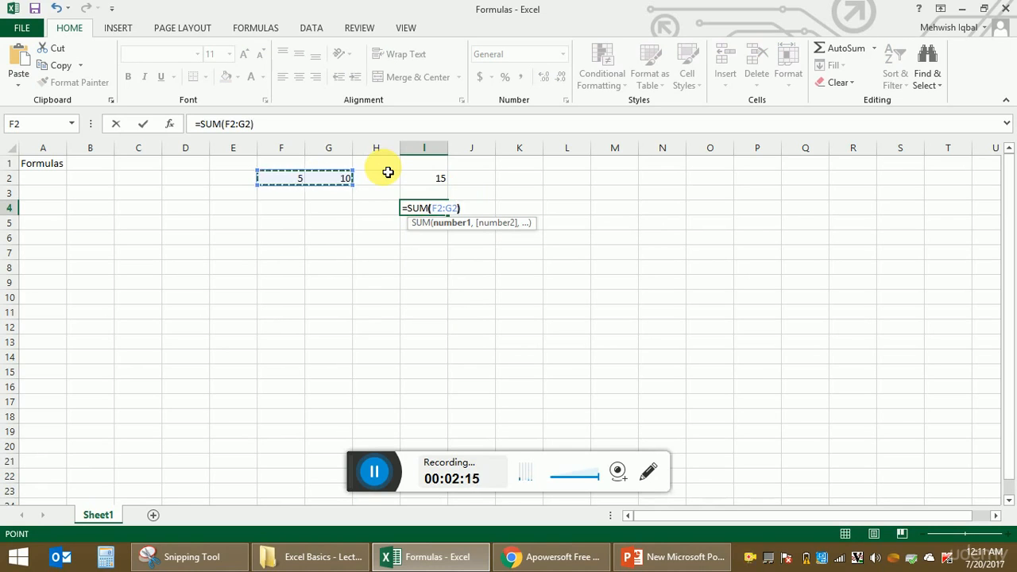
{"action": "type", "text": ")"}
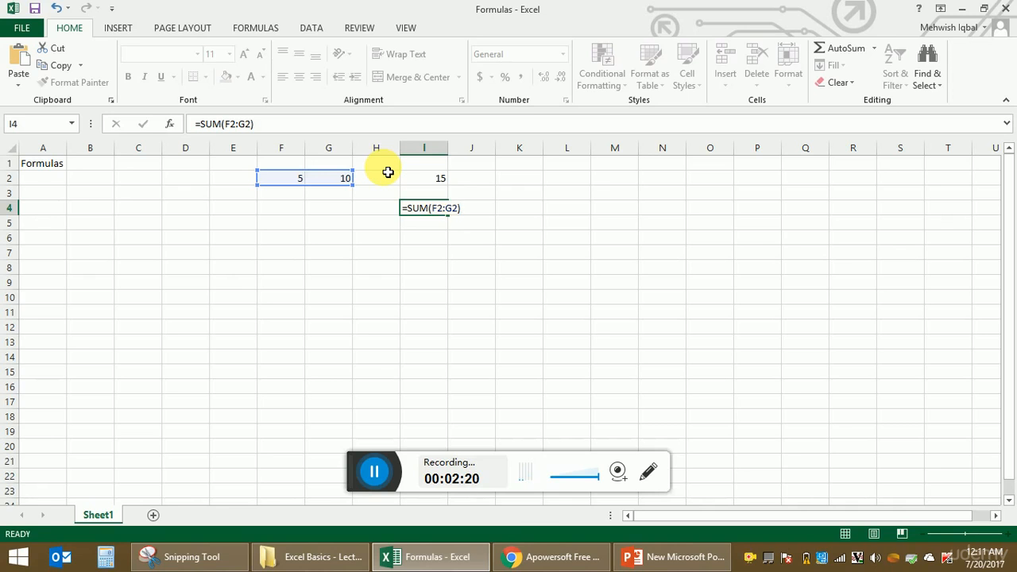
{"action": "key", "text": "Return"}
{"action": "left_click", "coordinate": [449, 211]}
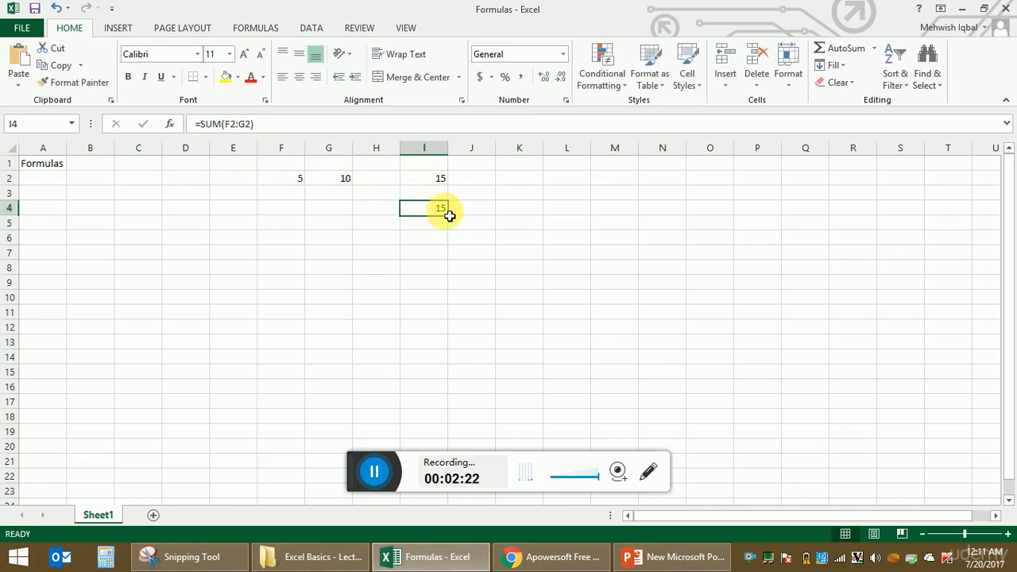
Change G2 to 8 so I2 and I4 both show 13
{"action": "left_click", "coordinate": [347, 181]}
{"action": "type", "text": "1"}
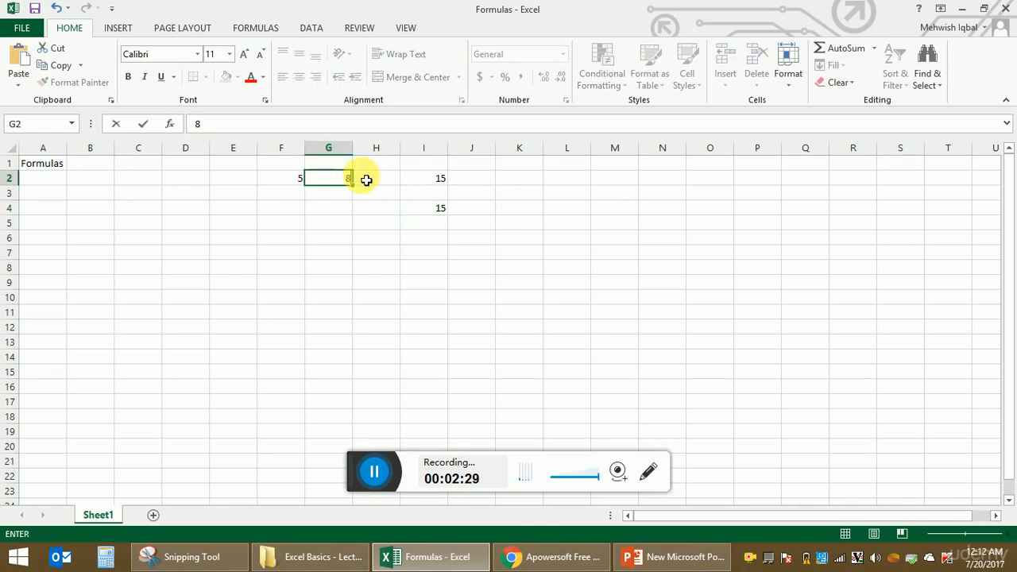
{"action": "key", "text": "Return"}
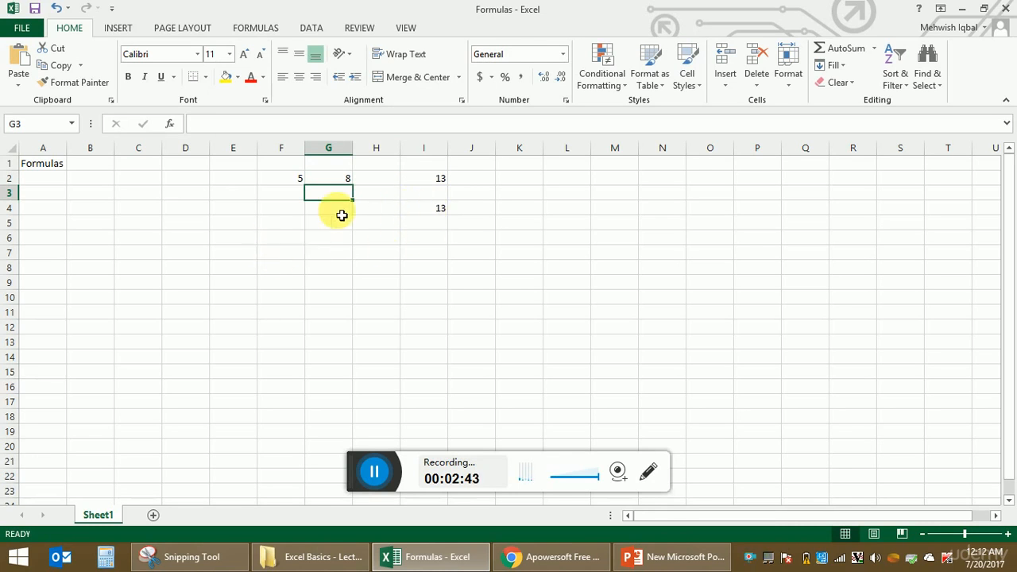
Enter 4, 5, 6, 7 and 80 down cells E8 to E12
{"action": "left_click", "coordinate": [227, 270]}
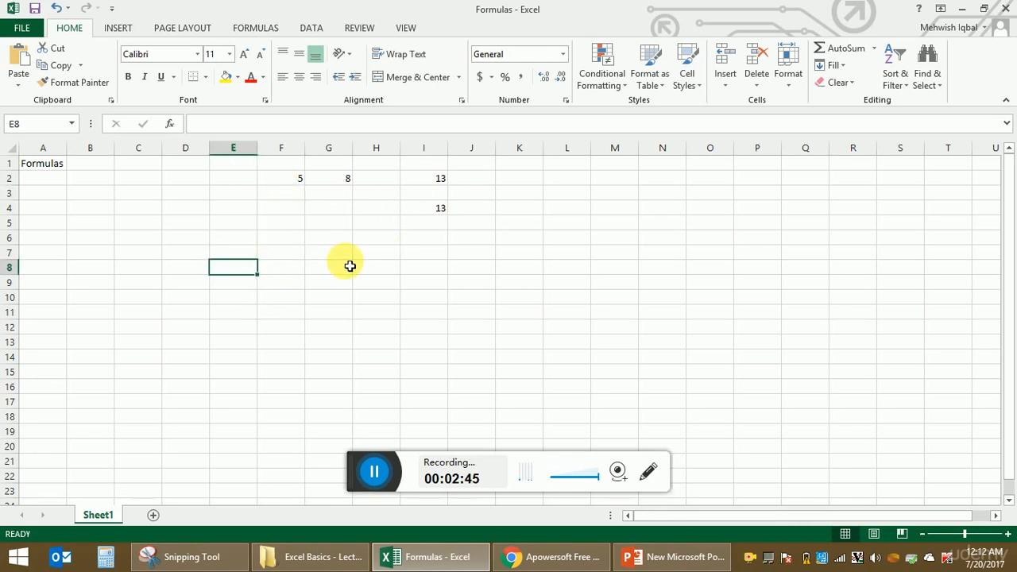
{"action": "type", "text": "4"}
{"action": "key", "text": "Return"}
{"action": "type", "text": "5"}
{"action": "key", "text": "Return"}
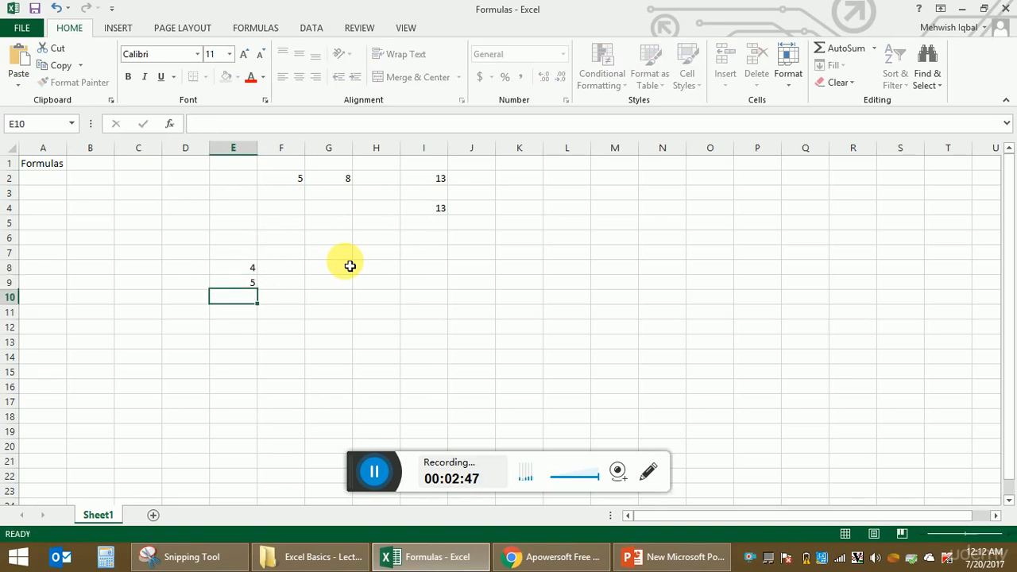
{"action": "type", "text": "6"}
{"action": "key", "text": "Return"}
{"action": "type", "text": "7"}
{"action": "key", "text": "Return"}
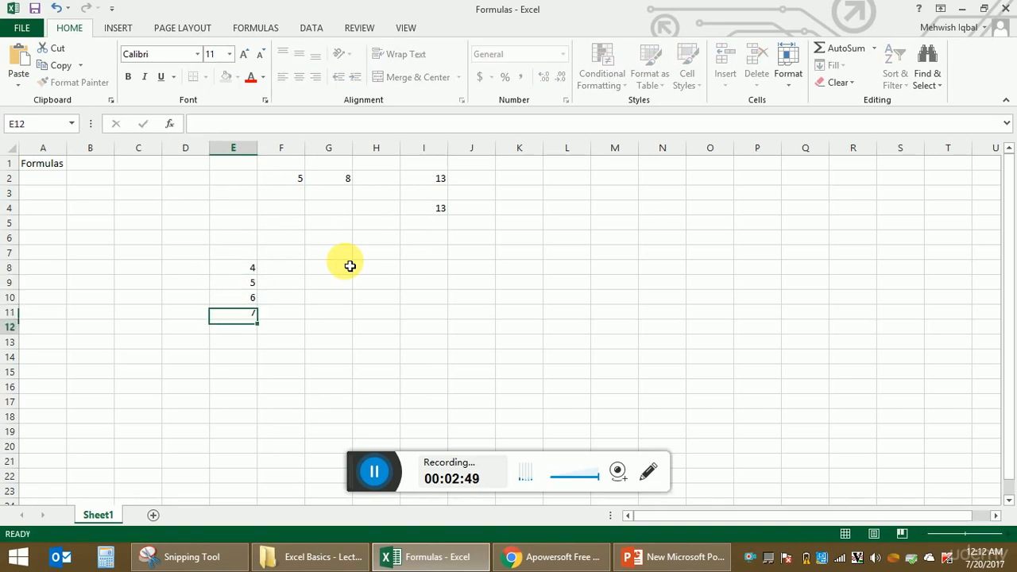
{"action": "type", "text": "80"}
{"action": "key", "text": "Return"}
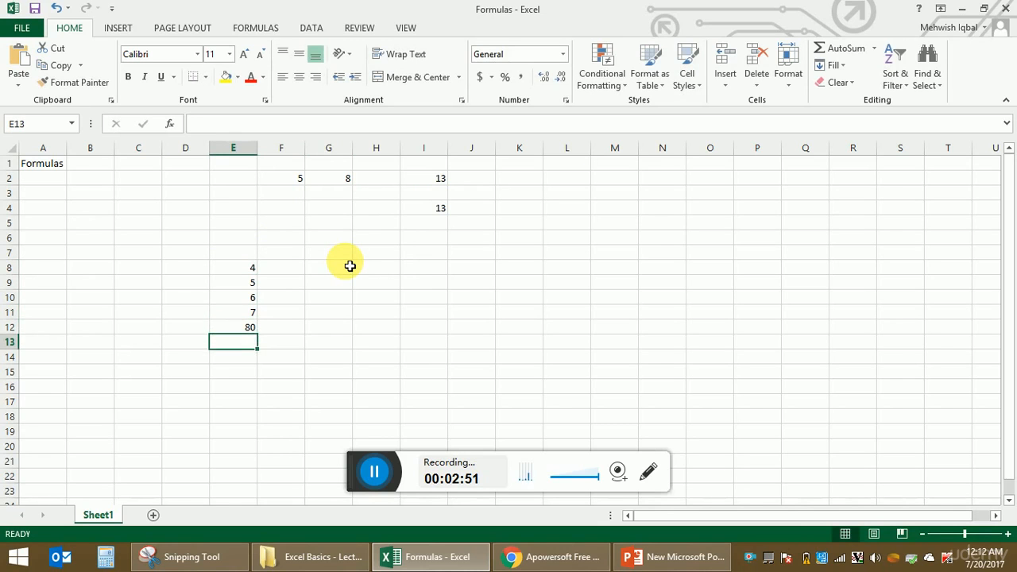
Move the active cell over to H8
{"action": "key", "text": "Right"}
{"action": "key", "text": "Right"}
{"action": "key", "text": "Right"}
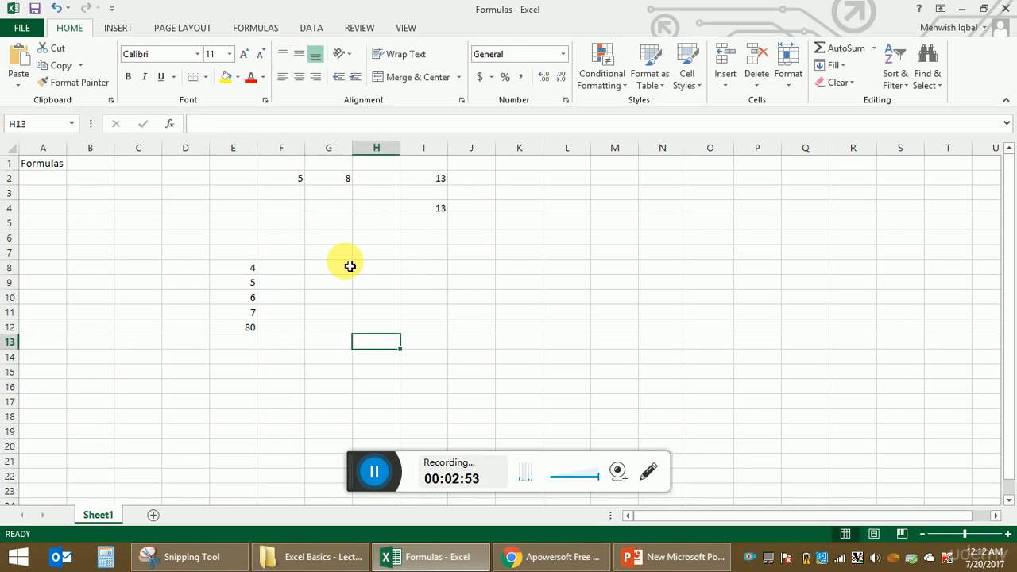
{"action": "key", "text": "Up"}
{"action": "key", "text": "Left"}
{"action": "key", "text": "Up"}
{"action": "key", "text": "Up"}
{"action": "key", "text": "Up"}
{"action": "key", "text": "Up"}
{"action": "key", "text": "Left"}
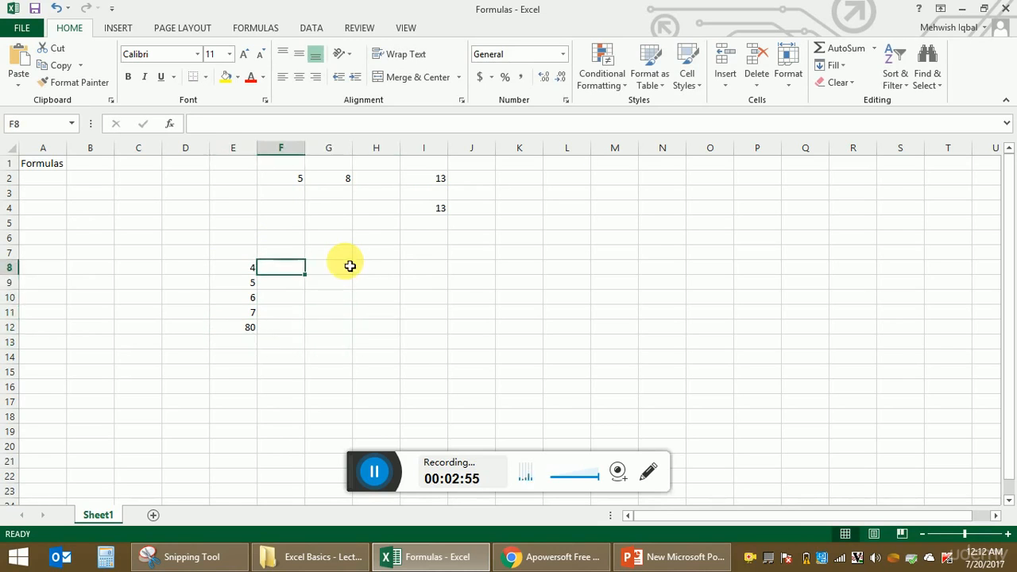
{"action": "key", "text": "Left"}
{"action": "key", "text": "Right"}
{"action": "key", "text": "Right"}
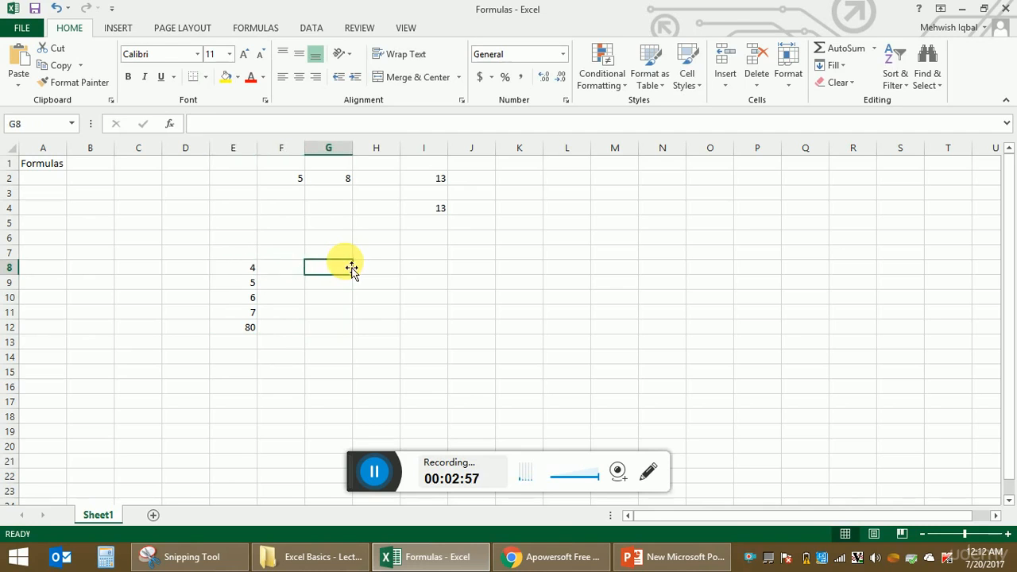
{"action": "key", "text": "Right"}
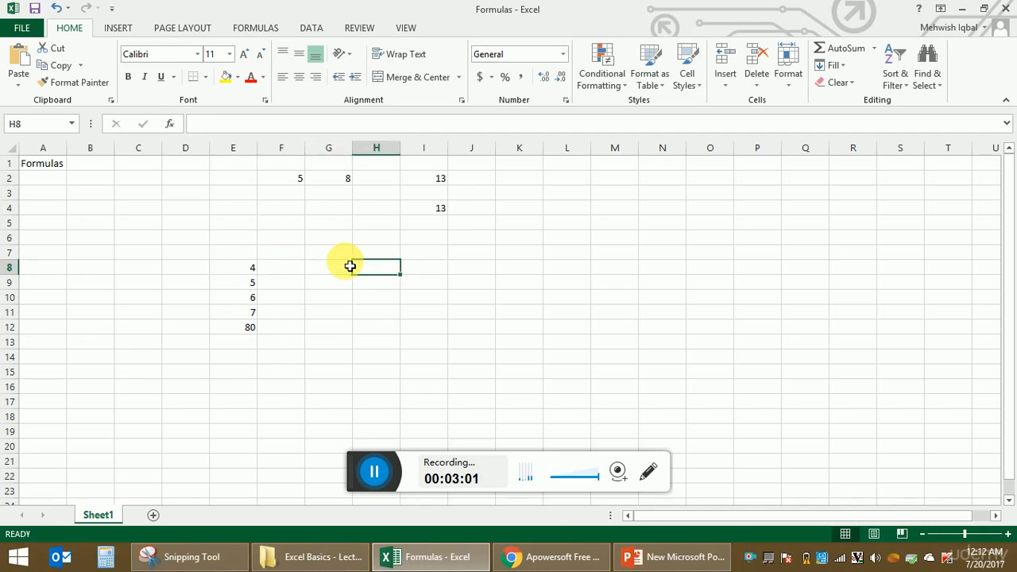
Enter =SUM(E8:E12) in H8 by dragging over E8 to E12
{"action": "type", "text": "="}
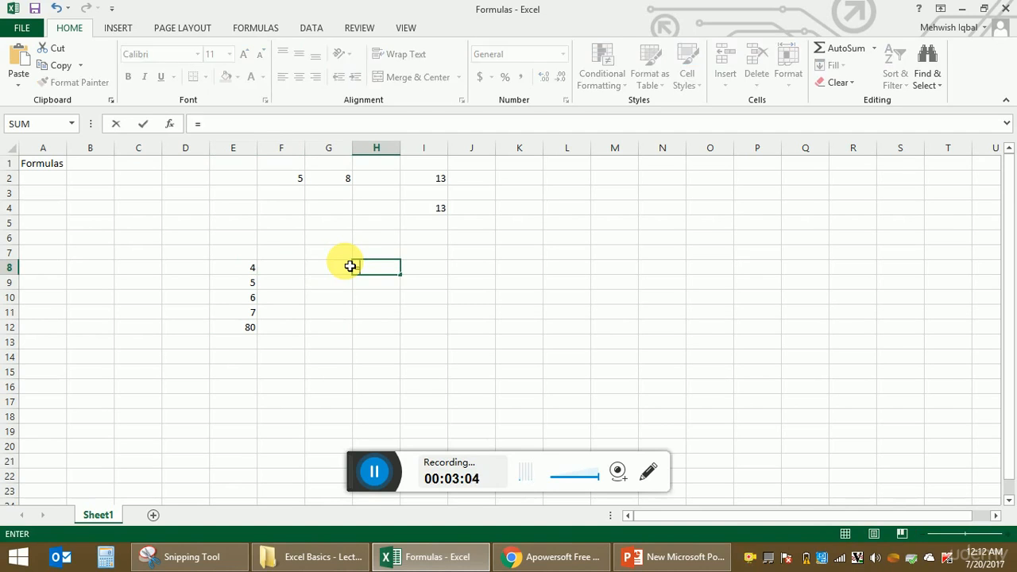
{"action": "type", "text": "SUM("}
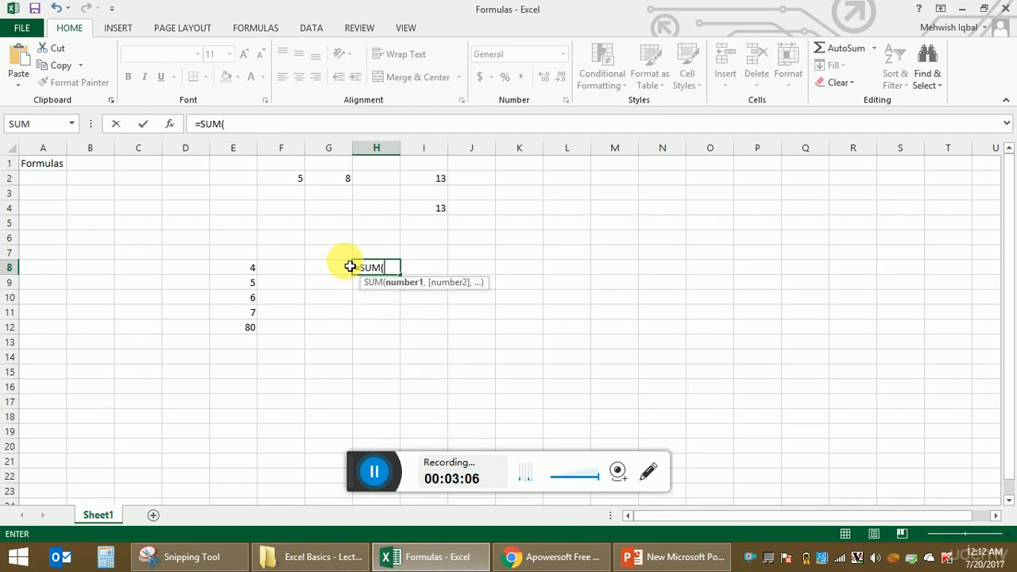
{"action": "left_click", "coordinate": [252, 268]}
{"action": "left_click_drag", "start_coordinate": [254, 287], "coordinate": [256, 334]}
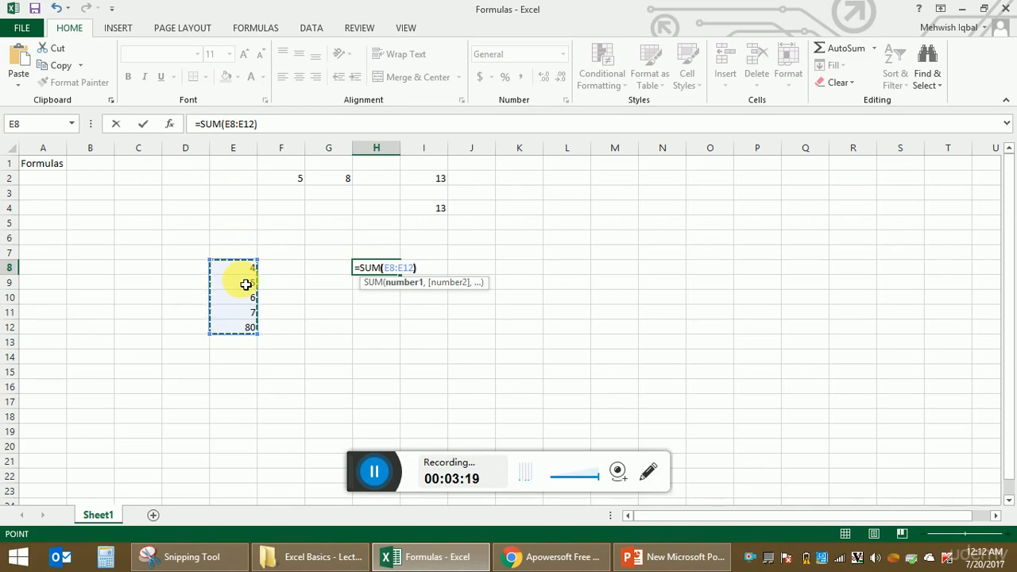
{"action": "key", "text": "Return"}
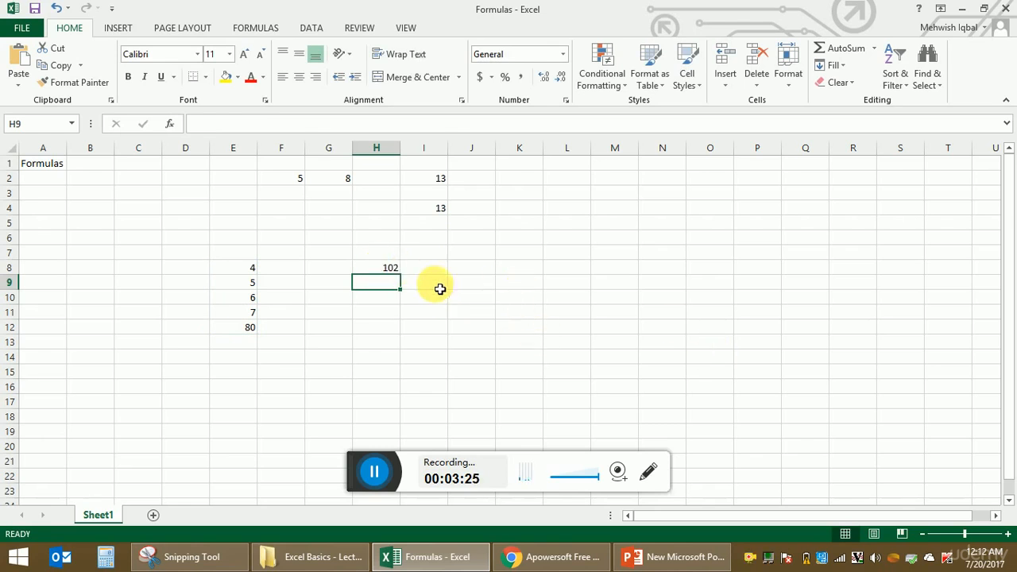
Review H8's formula, then select E8 through E12
{"action": "left_click", "coordinate": [381, 267]}
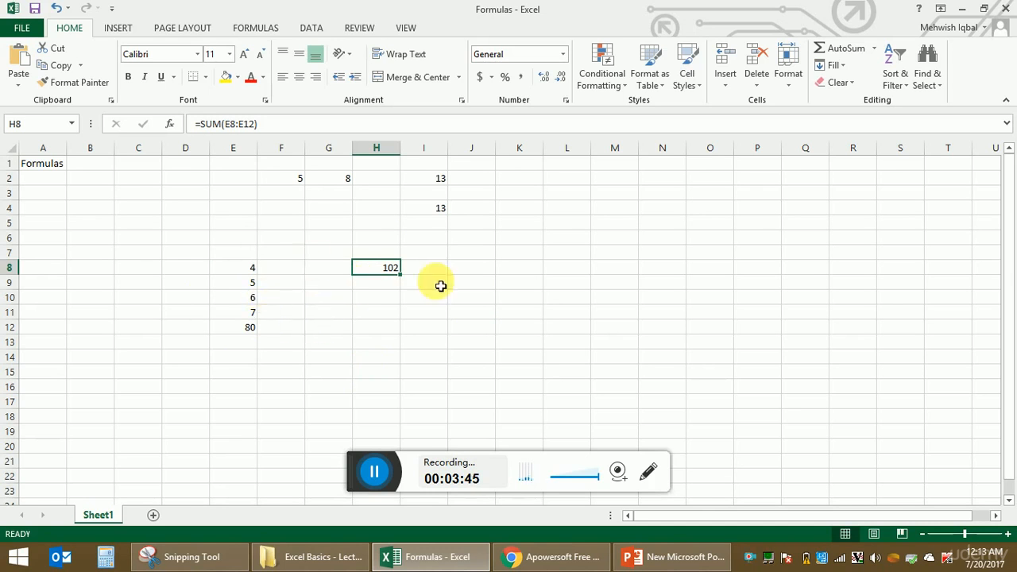
{"action": "left_click", "coordinate": [250, 272]}
{"action": "left_click_drag", "start_coordinate": [251, 277], "coordinate": [257, 330]}
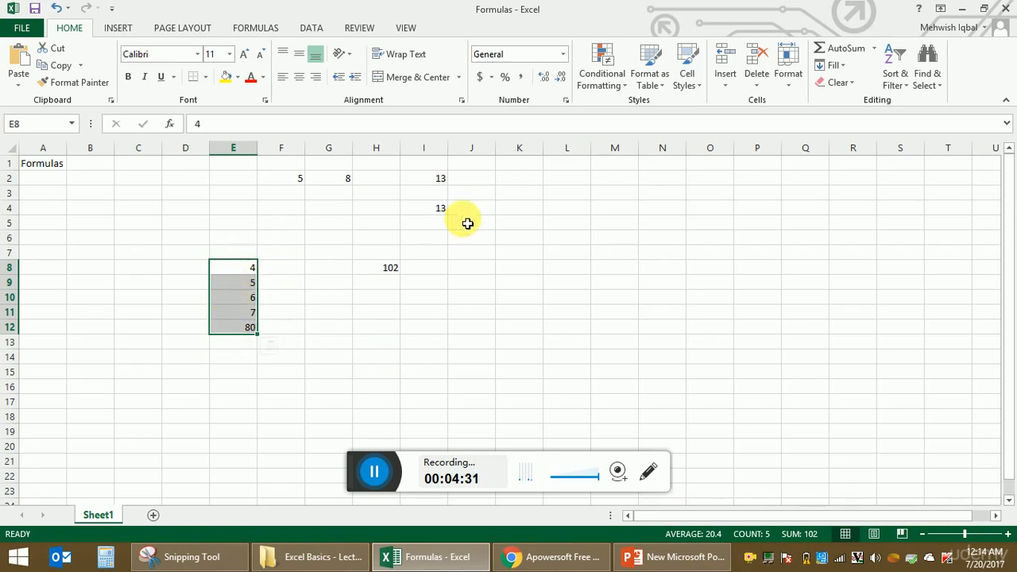
AutoSum the selection into E13 as =SUM(E8:E12) and compare it with H8
{"action": "left_click", "coordinate": [847, 49]}
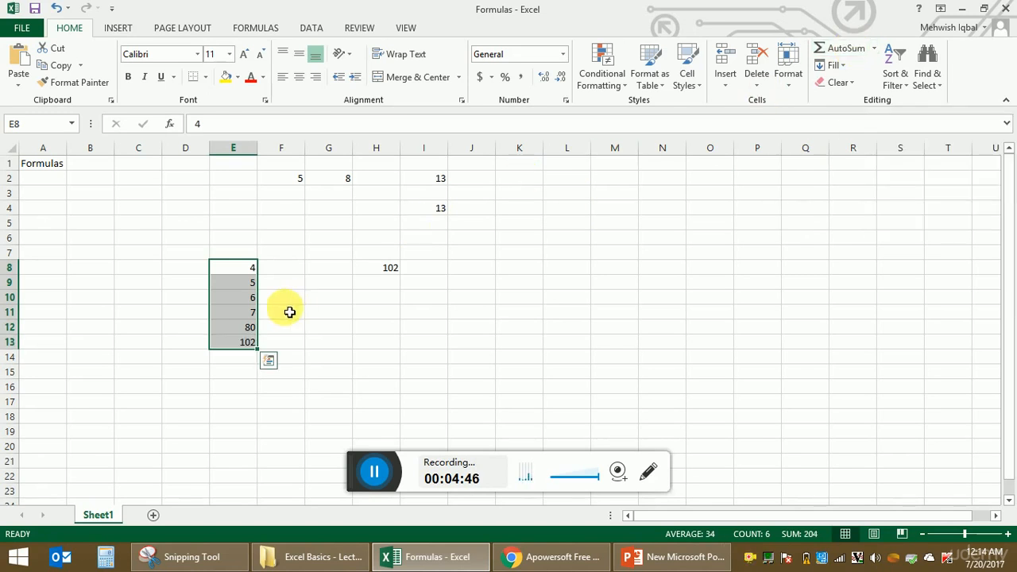
{"action": "left_click", "coordinate": [243, 357]}
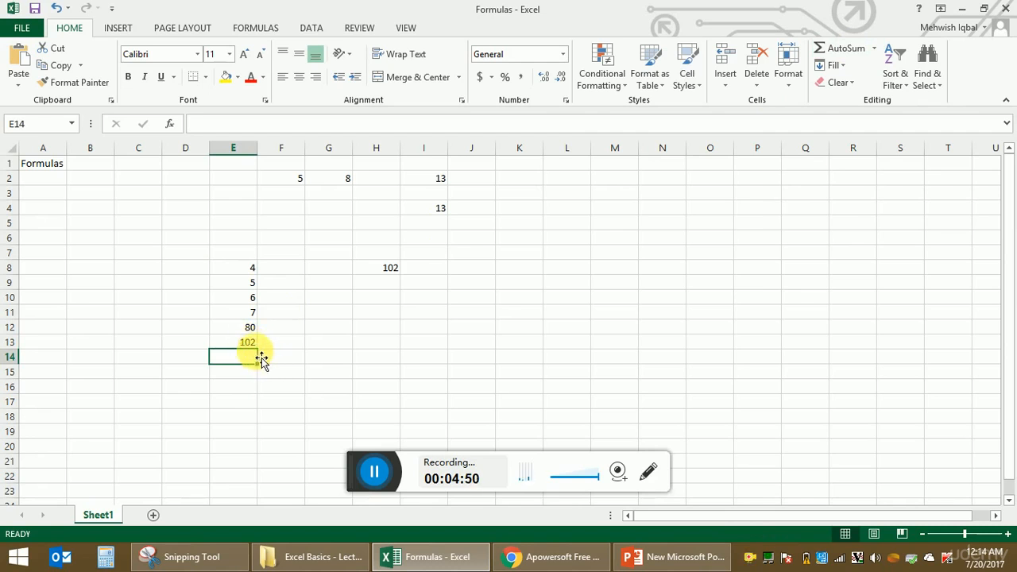
{"action": "left_click", "coordinate": [256, 343]}
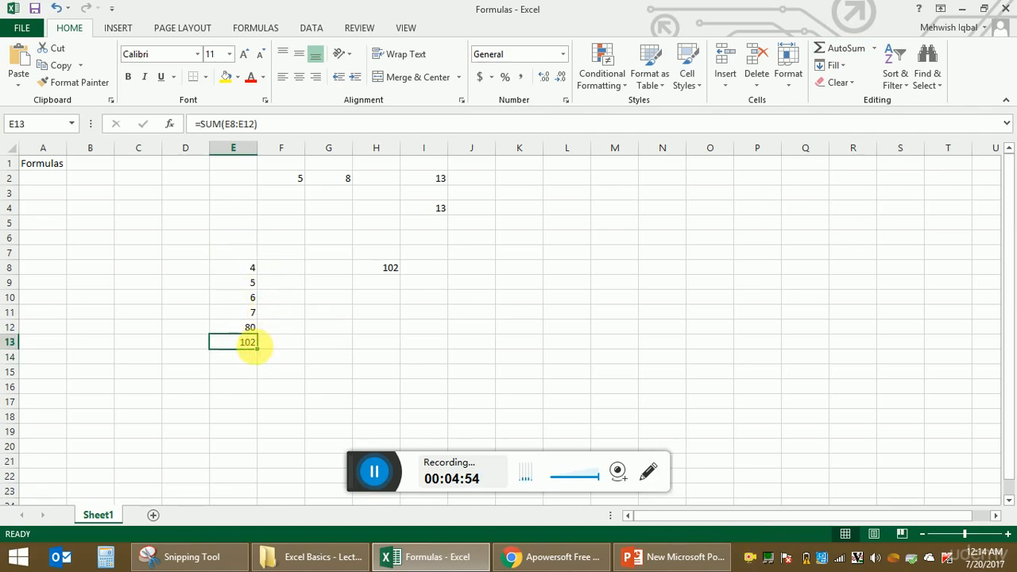
{"action": "left_click", "coordinate": [401, 268]}
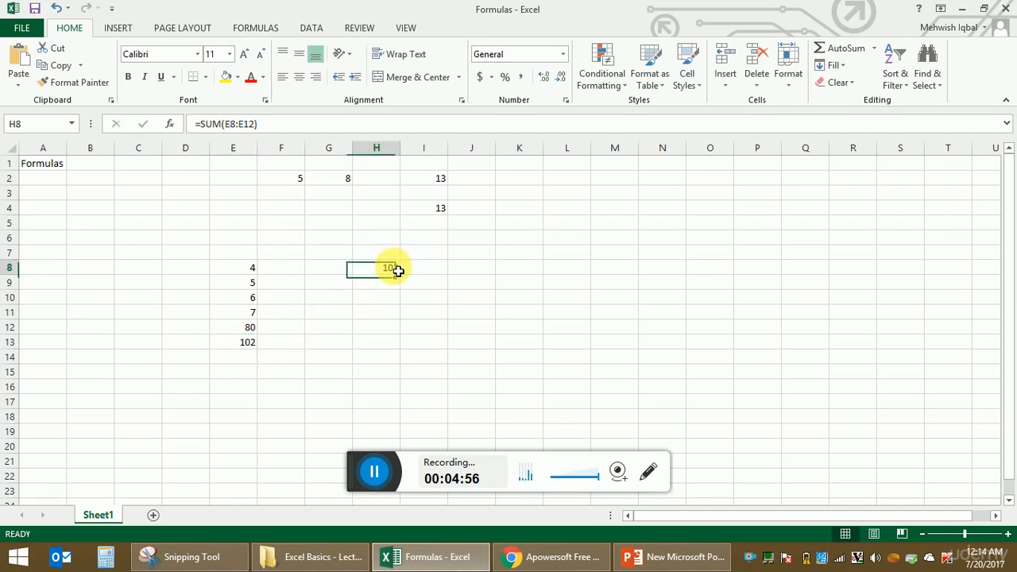
{"action": "left_click", "coordinate": [252, 343]}
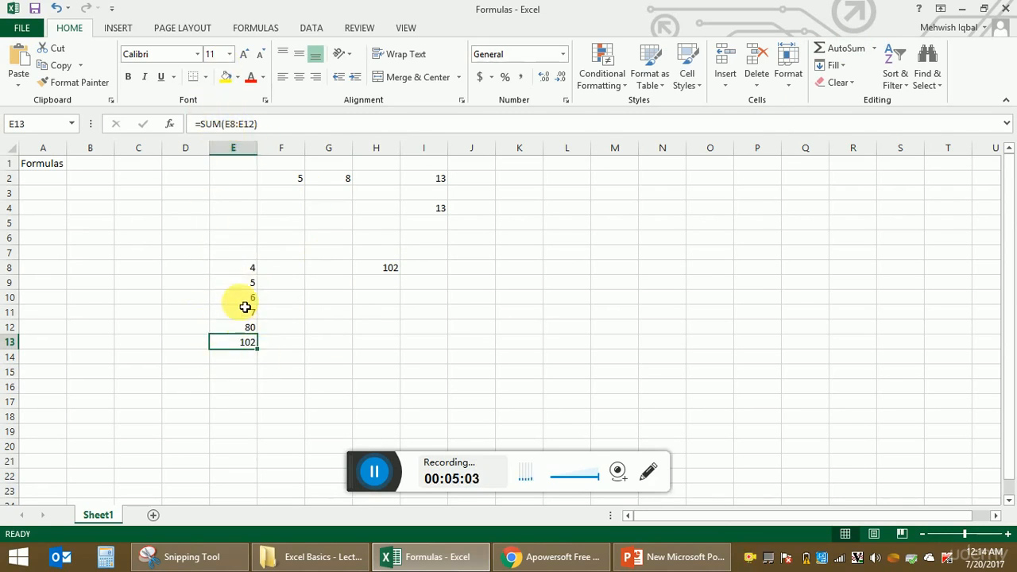
Change E9 to 10 so H8 and E13 both update to 107
{"action": "left_click", "coordinate": [241, 283]}
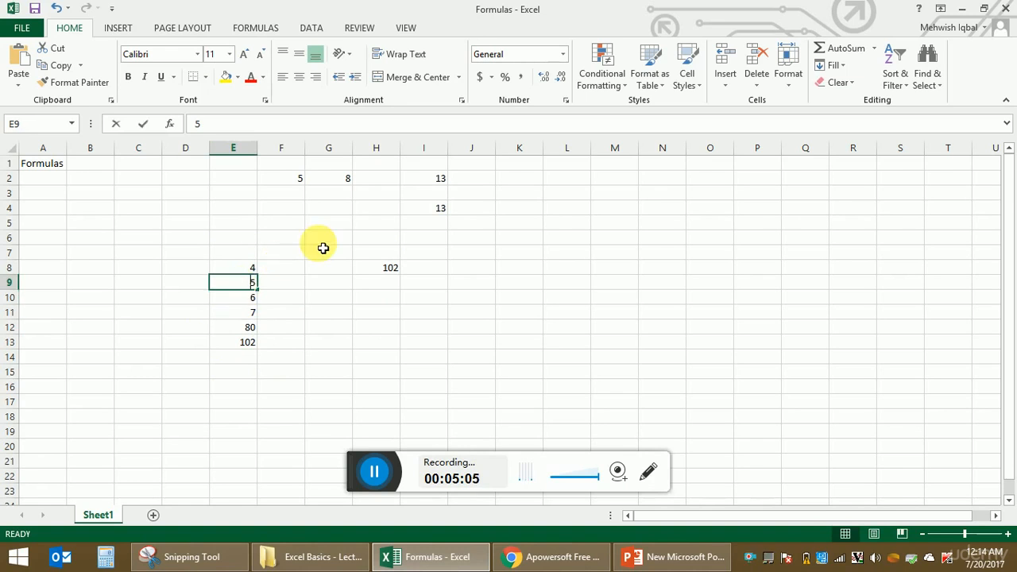
{"action": "type", "text": "10"}
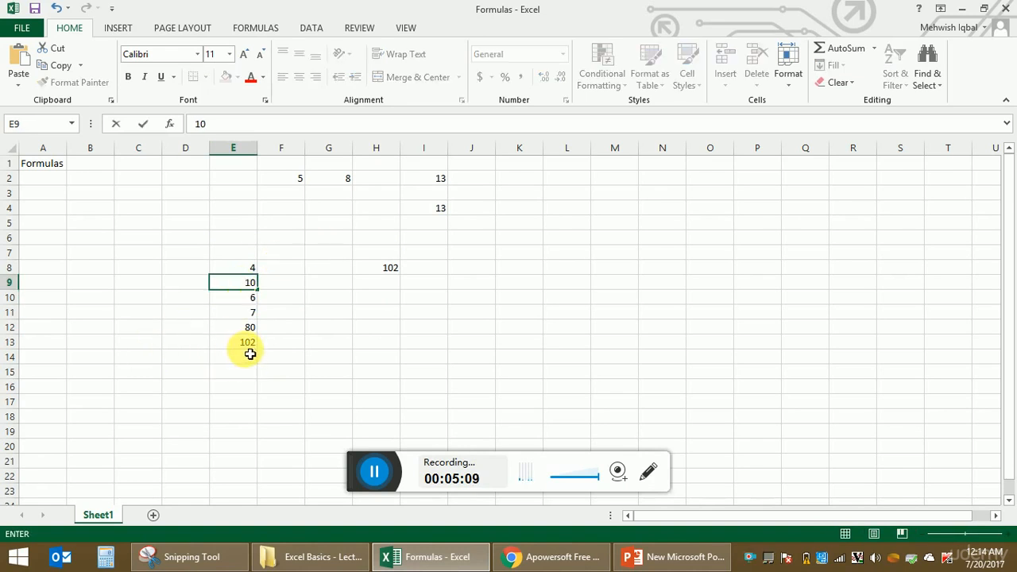
{"action": "key", "text": "Return"}
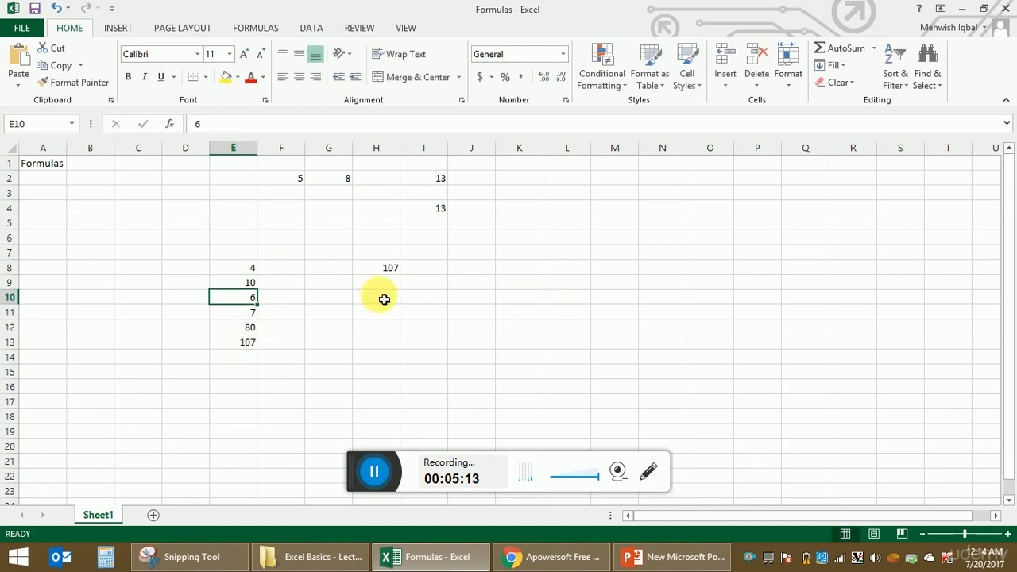
{"action": "left_click", "coordinate": [566, 179]}
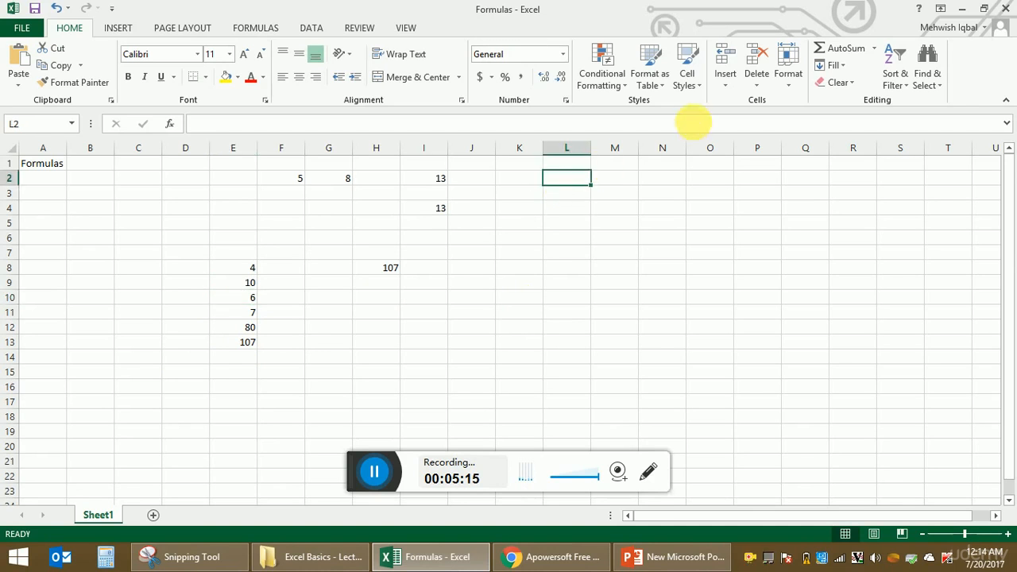
{"action": "type", "text": "Addition"}
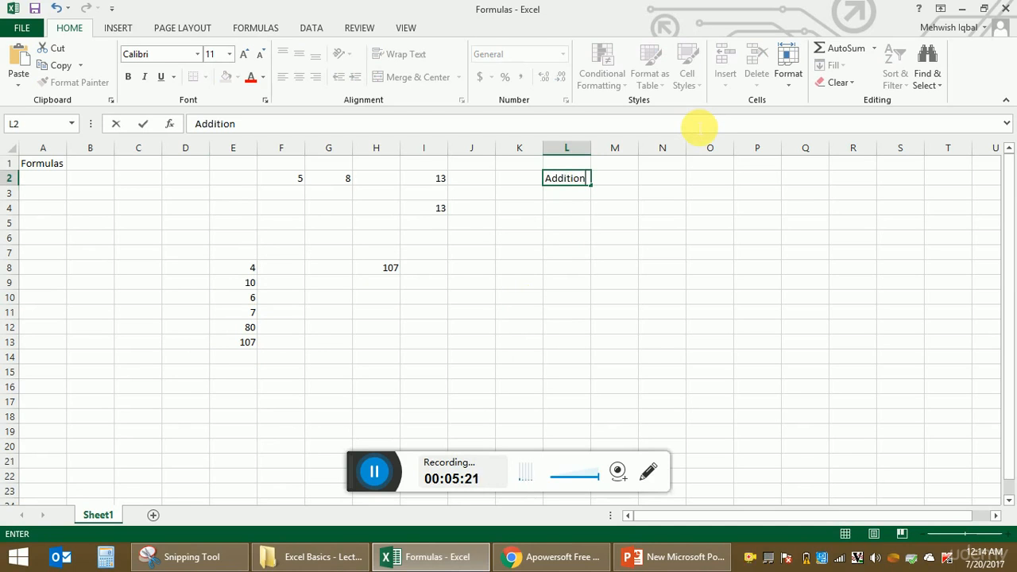
{"action": "key", "text": "Return"}
{"action": "key", "text": "Return"}
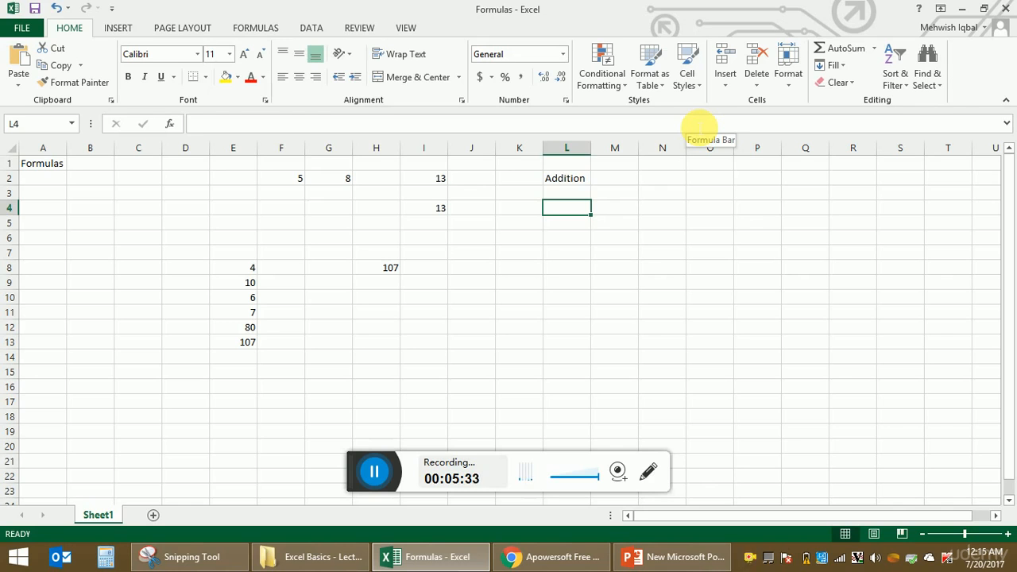
{"action": "type", "text": "="}
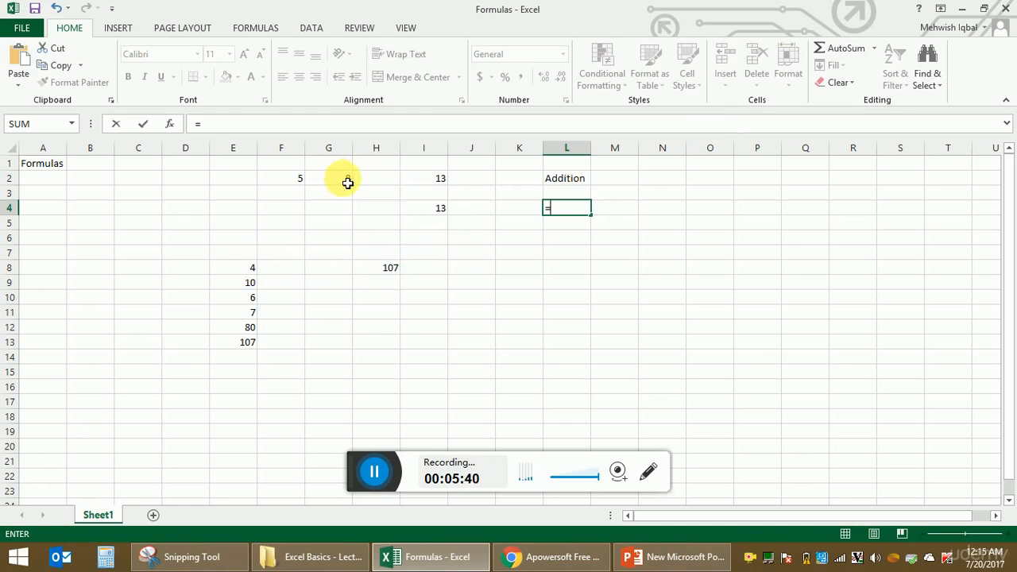
{"action": "key", "text": "Escape"}
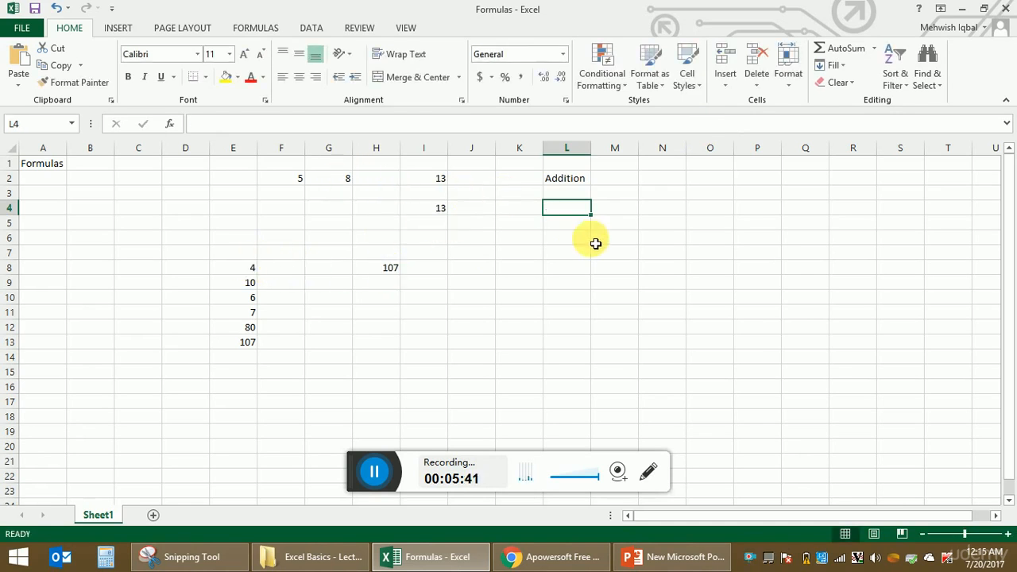
Enter 2 in cell O4 and 3 in cell P4
{"action": "left_click", "coordinate": [724, 210]}
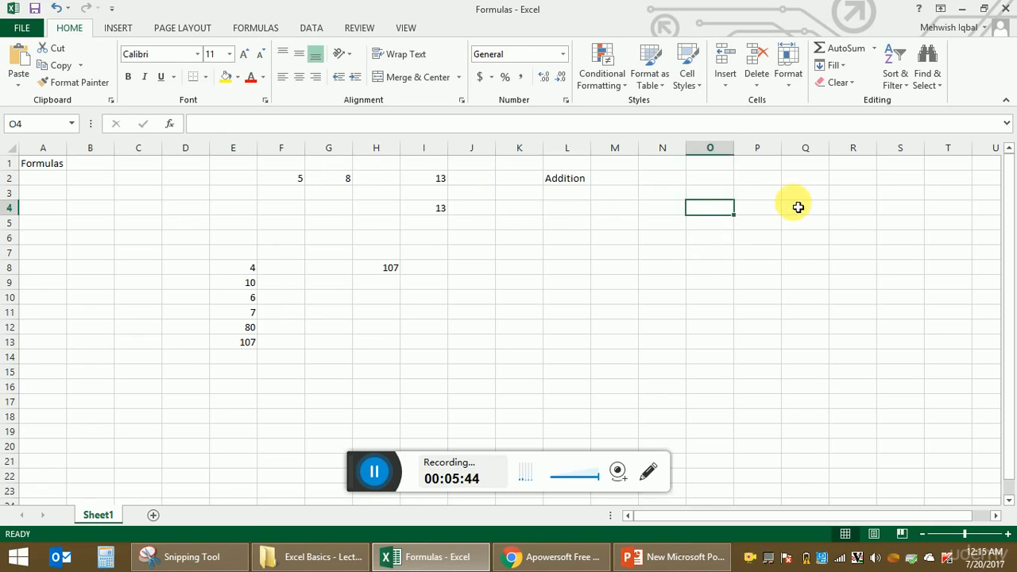
{"action": "type", "text": "2"}
{"action": "key", "text": "Tab"}
{"action": "type", "text": "3"}
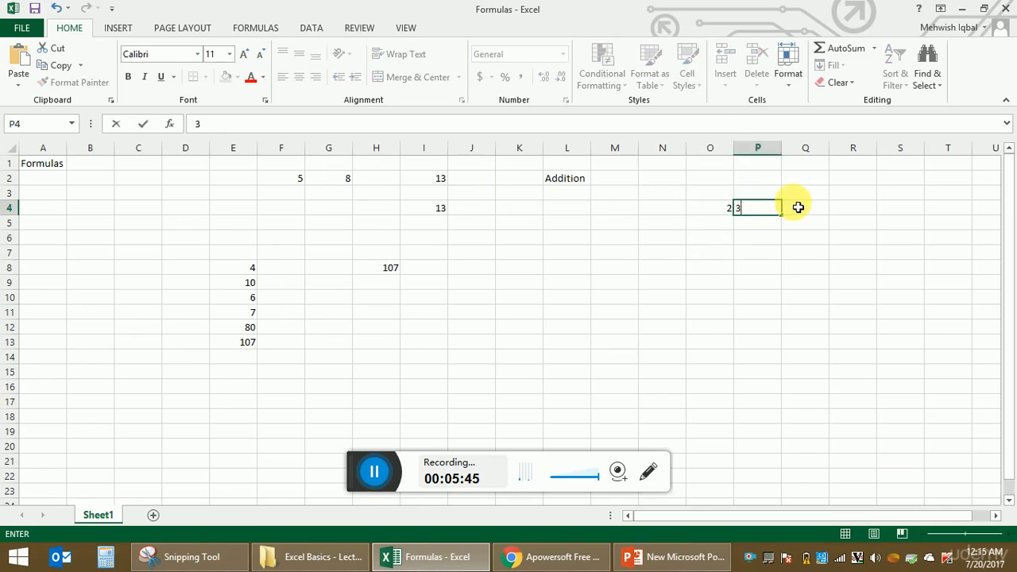
Put the formula =O4*P4 in L4 so it shows the product 6
{"action": "left_click", "coordinate": [560, 211]}
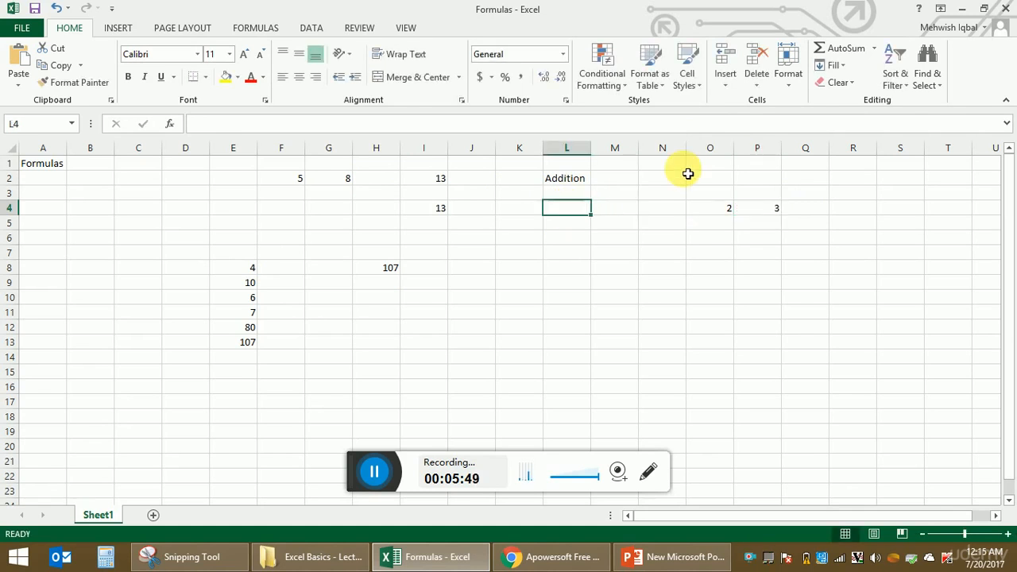
{"action": "type", "text": "="}
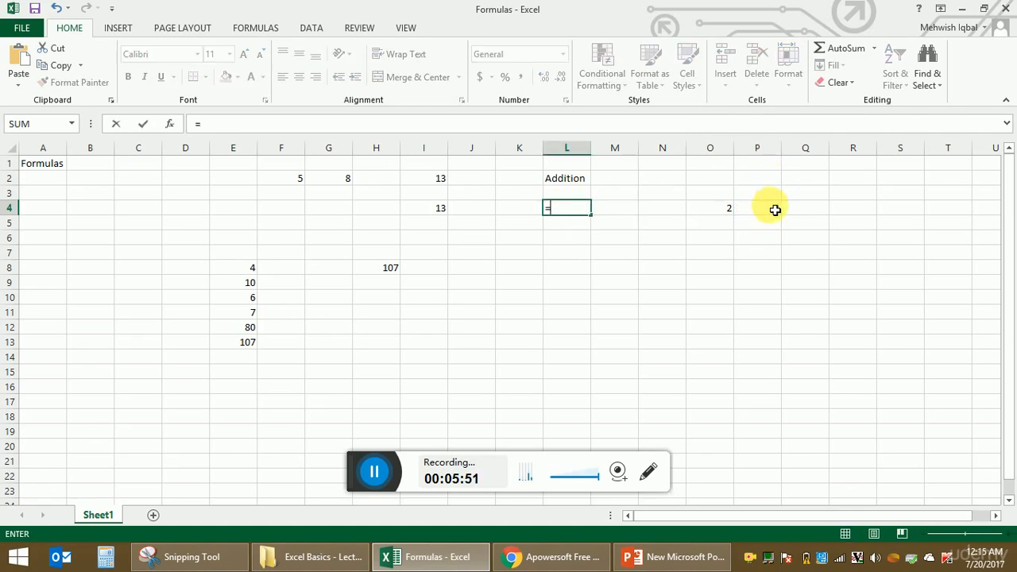
{"action": "left_click", "coordinate": [719, 210]}
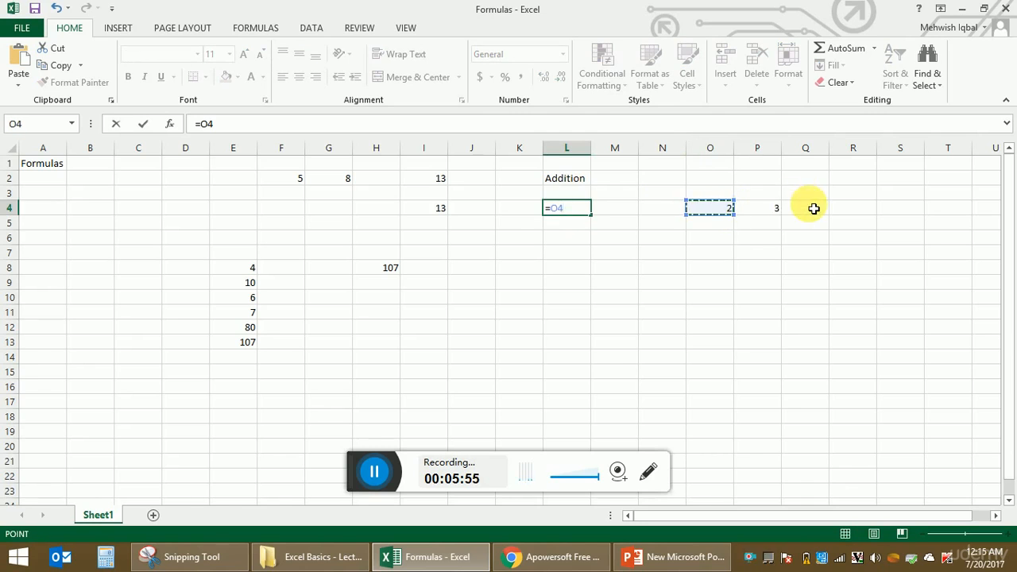
{"action": "type", "text": "*"}
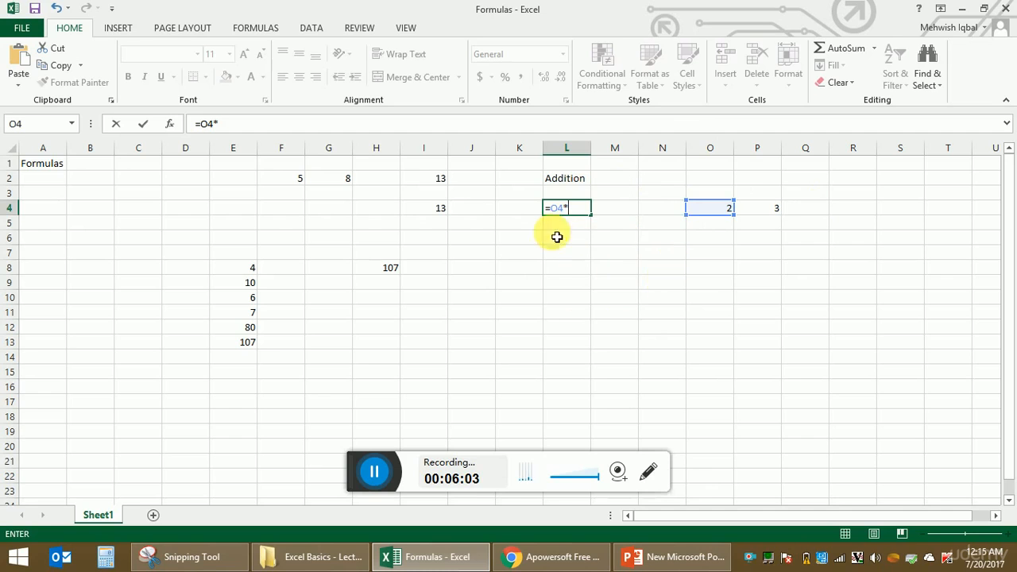
{"action": "left_click", "coordinate": [768, 213]}
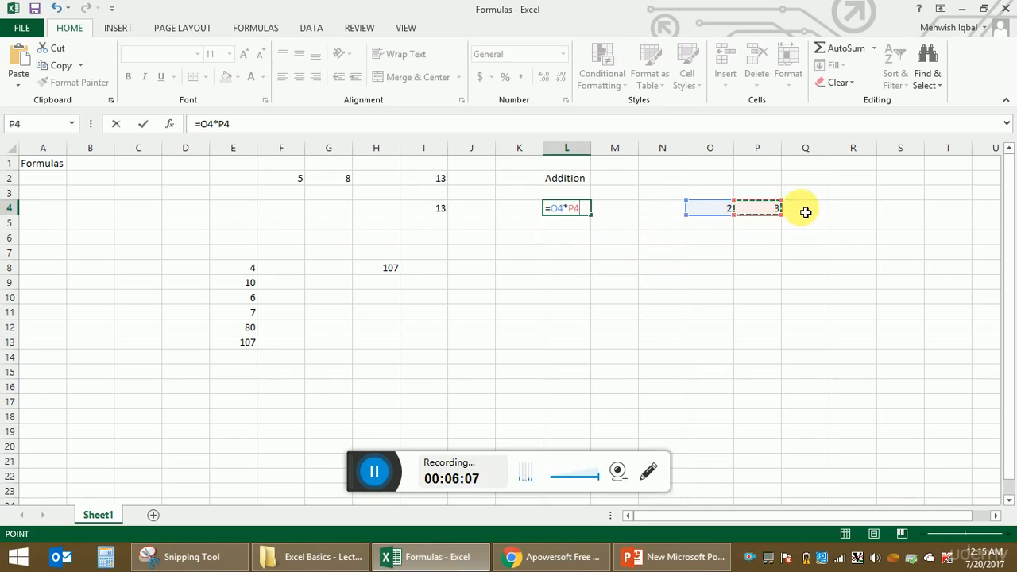
{"action": "key", "text": "Return"}
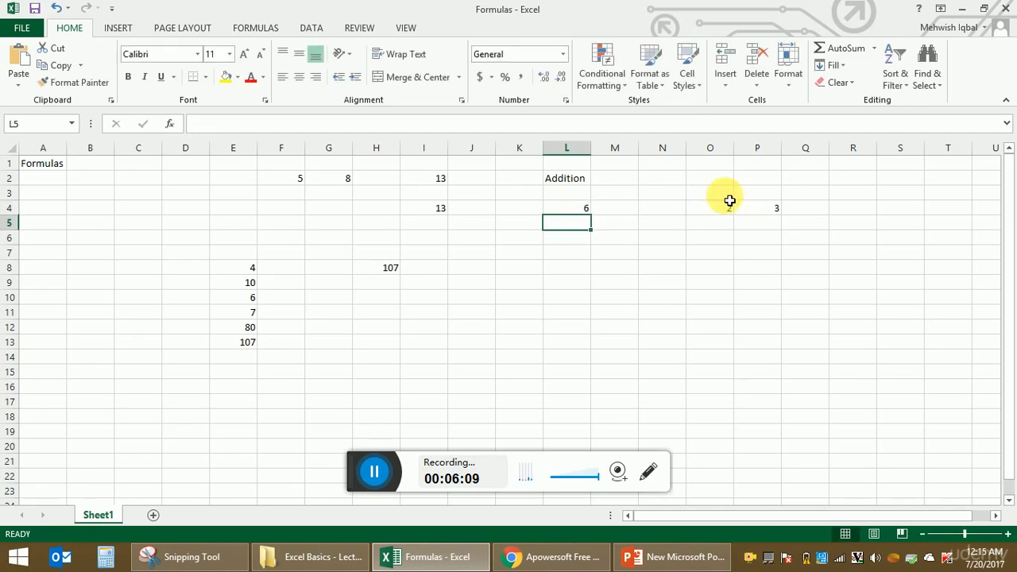
After checking L4's formula, change O4 from 2 to 1 so L4 recalculates to 3
{"action": "left_click", "coordinate": [579, 210]}
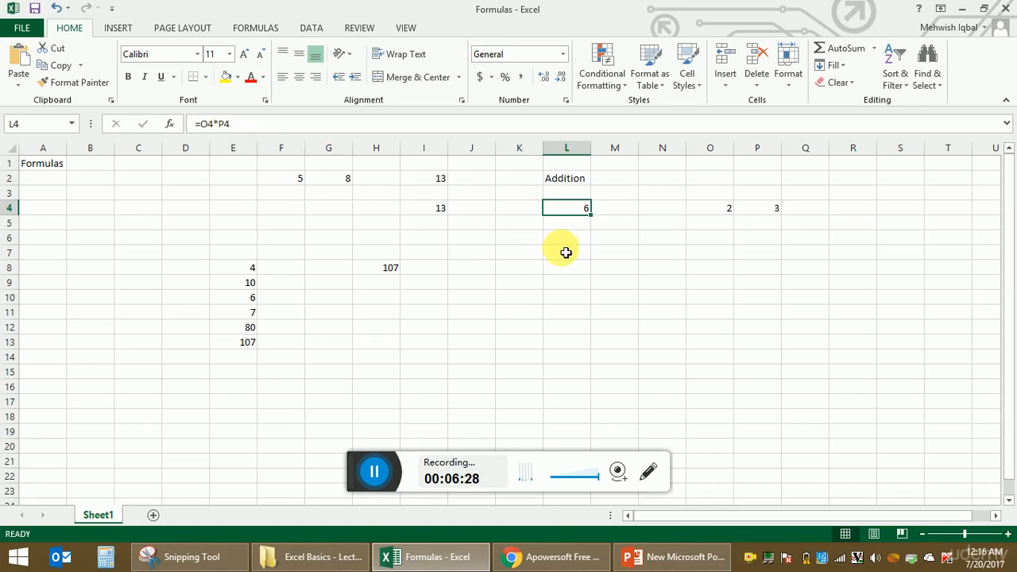
{"action": "left_click", "coordinate": [720, 209]}
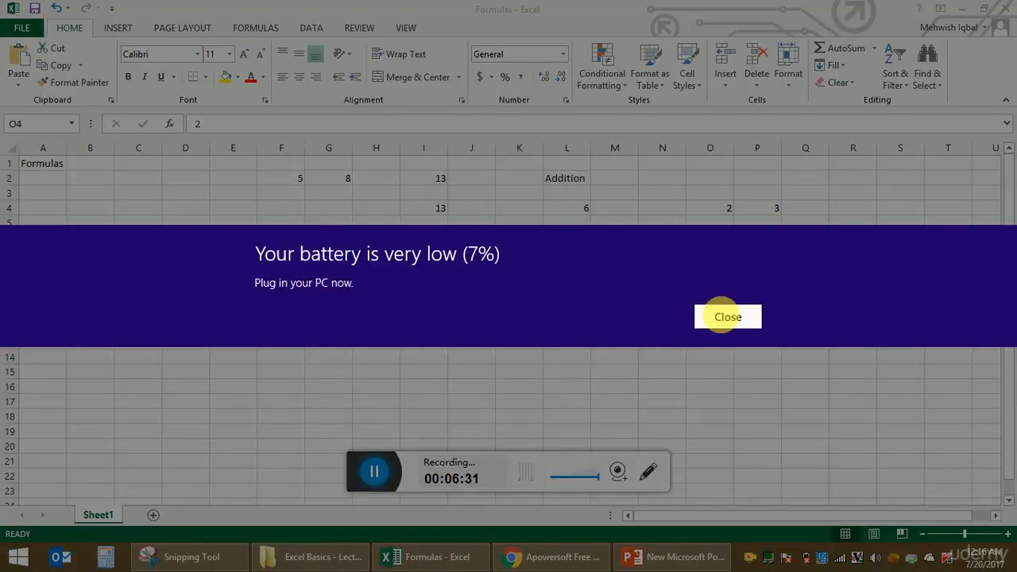
{"action": "left_click", "coordinate": [728, 317]}
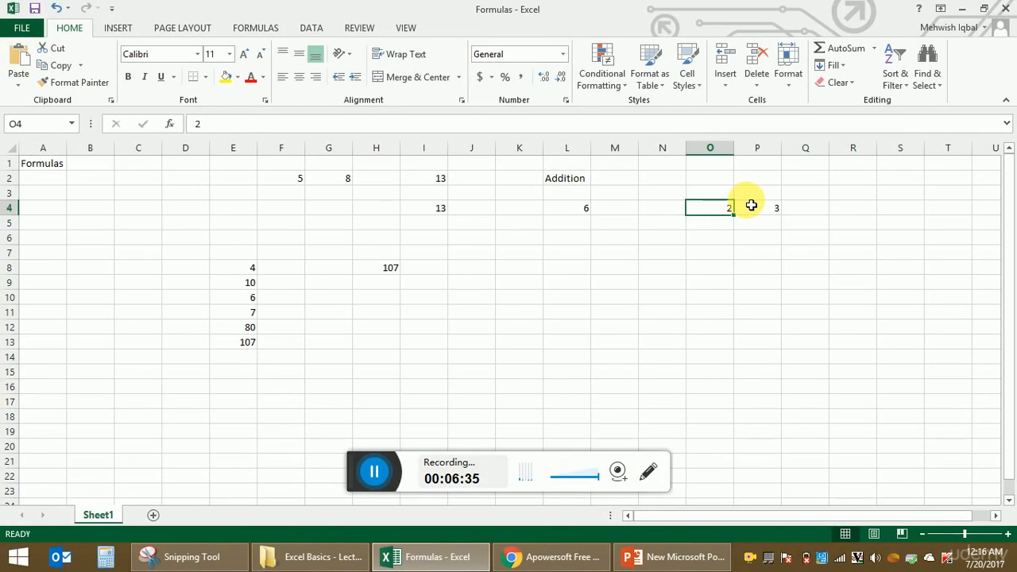
{"action": "type", "text": "1"}
{"action": "key", "text": "Return"}
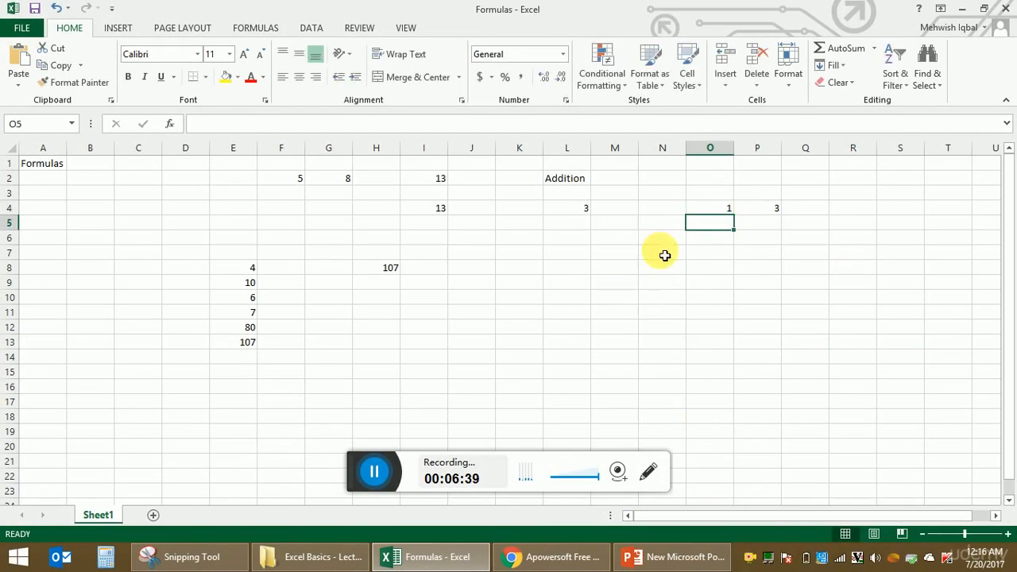
{"action": "left_click", "coordinate": [577, 240]}
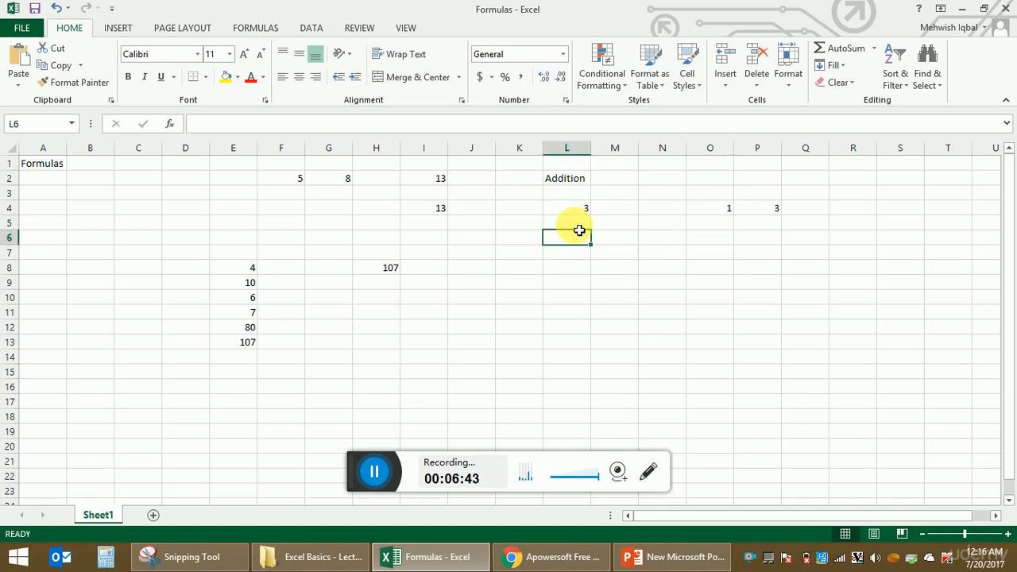
Type the labels 'Multiplication' in L6 and 'Division' in L8
{"action": "type", "text": "Multiplication"}
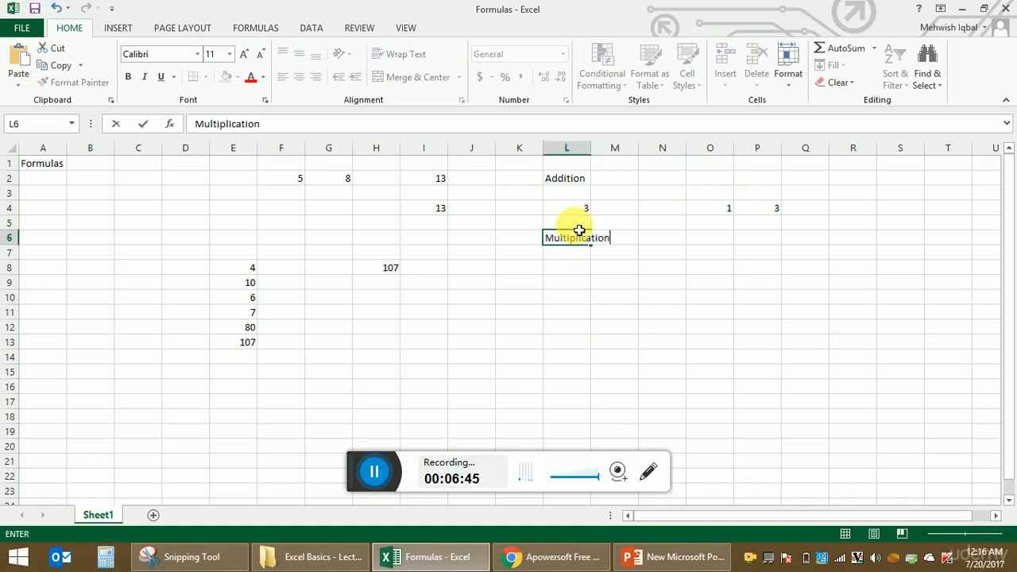
{"action": "key", "text": "Return"}
{"action": "key", "text": "Down"}
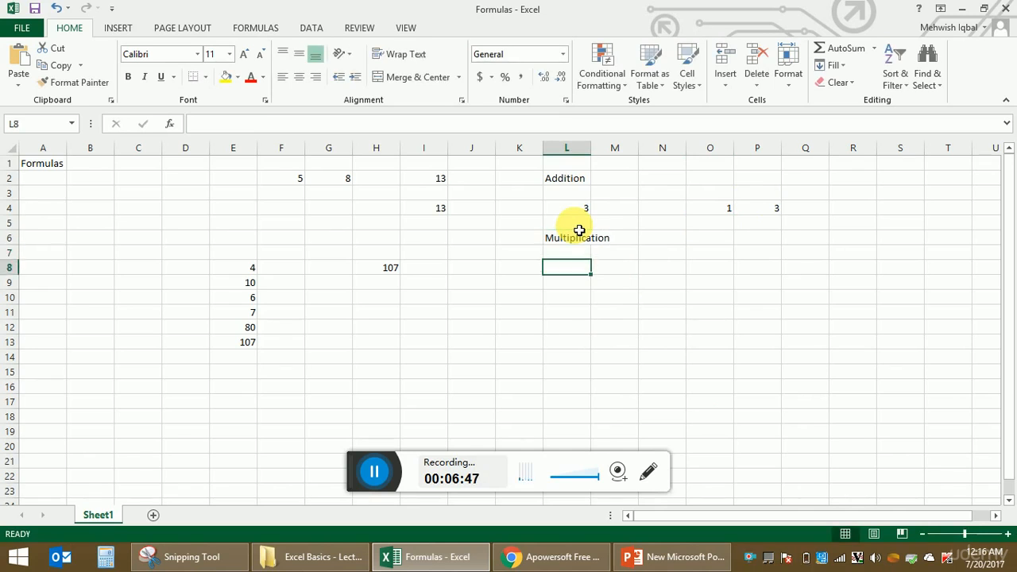
{"action": "type", "text": "Division"}
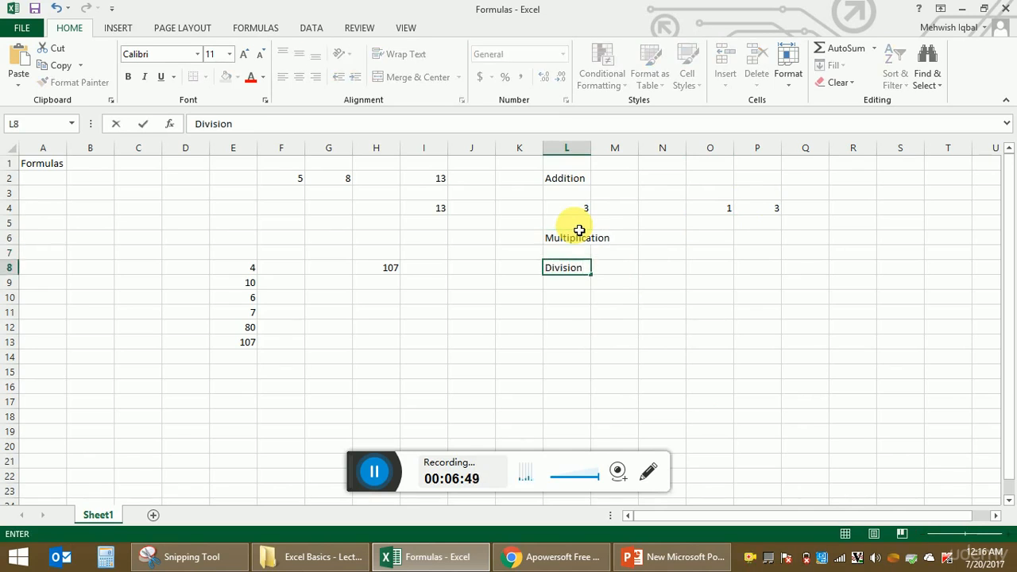
{"action": "key", "text": "Down"}
{"action": "key", "text": "Left"}
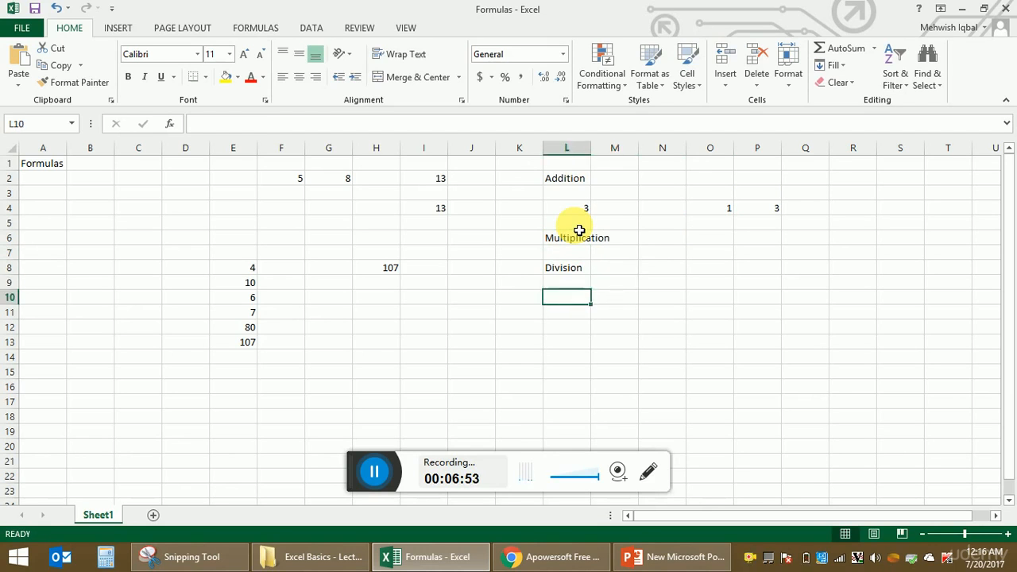
Enter =P4/O4 in L10 to divide P4 by O4, showing 3
{"action": "type", "text": "="}
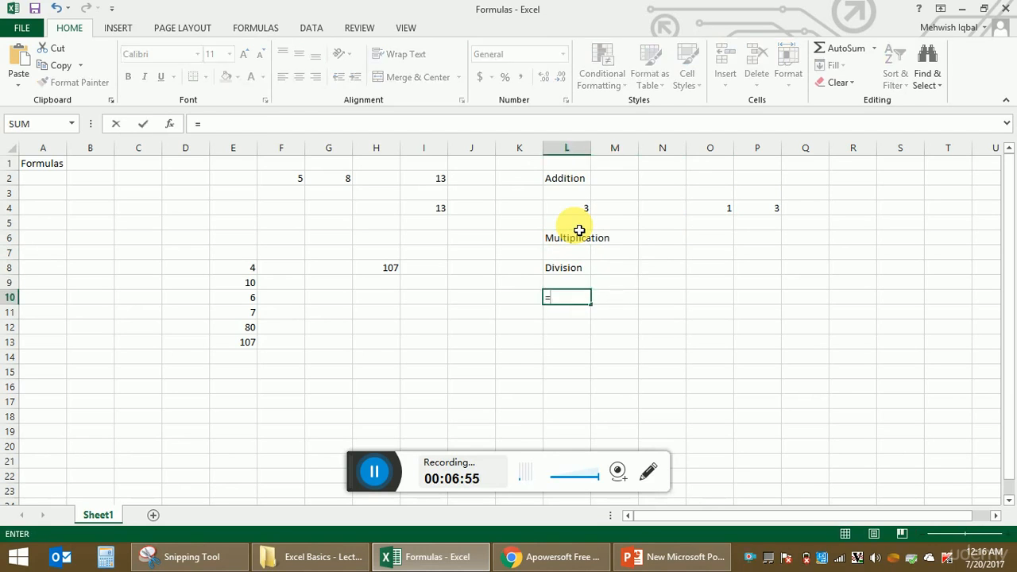
{"action": "left_click", "coordinate": [778, 213]}
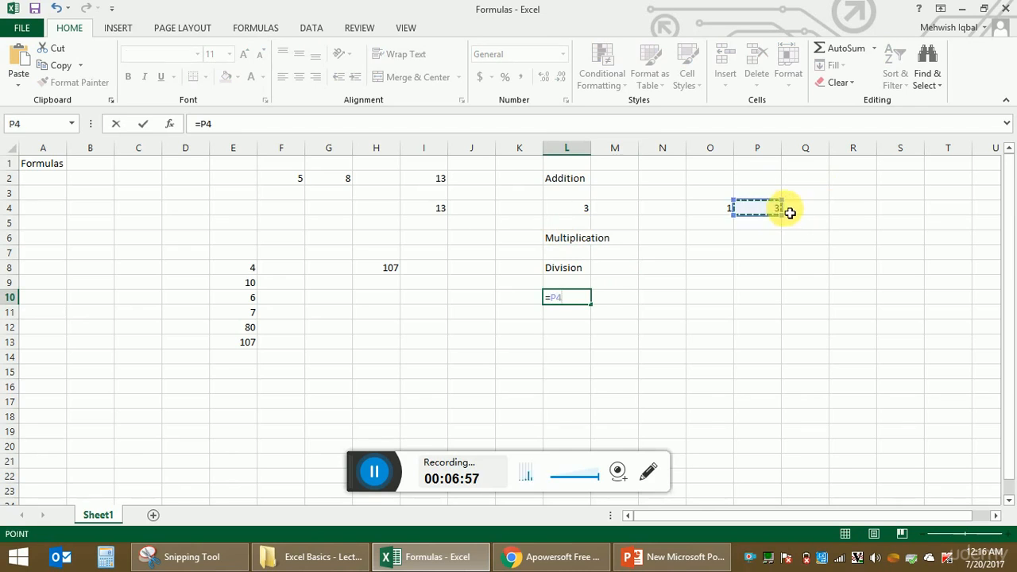
{"action": "type", "text": "/"}
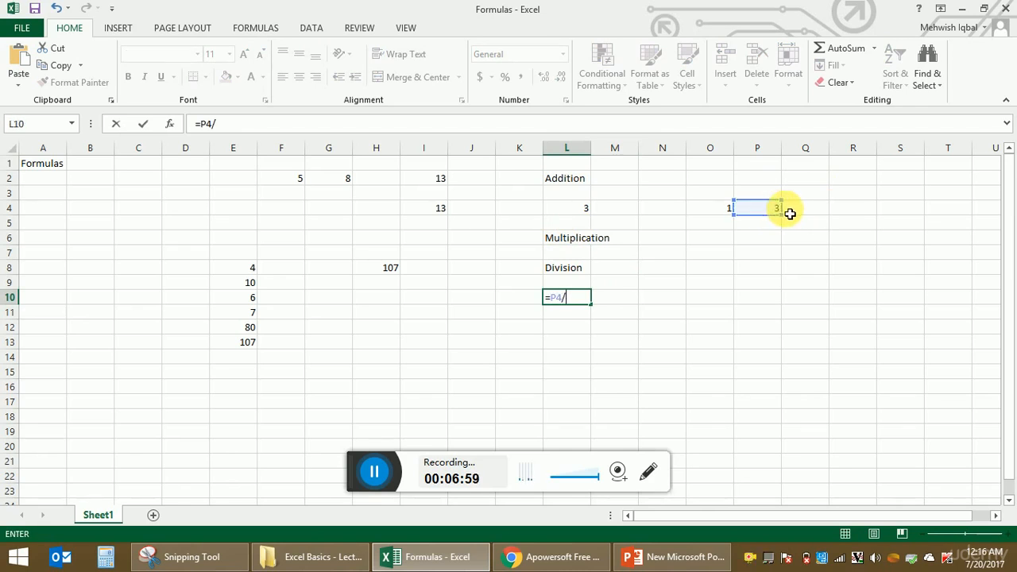
{"action": "left_click", "coordinate": [730, 213]}
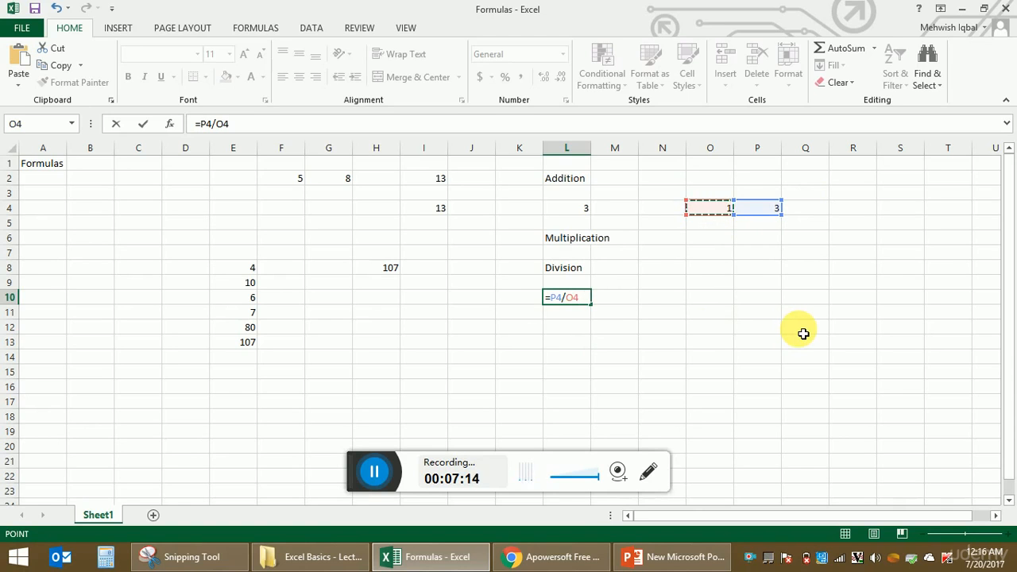
{"action": "key", "text": "Return"}
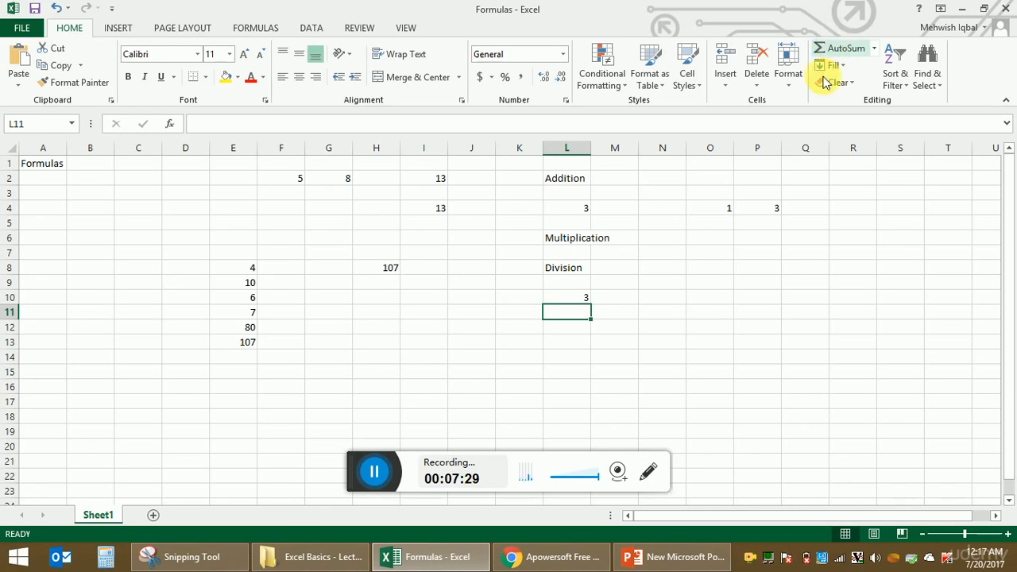
{"action": "left_click_drag", "start_coordinate": [253, 270], "coordinate": [253, 343]}
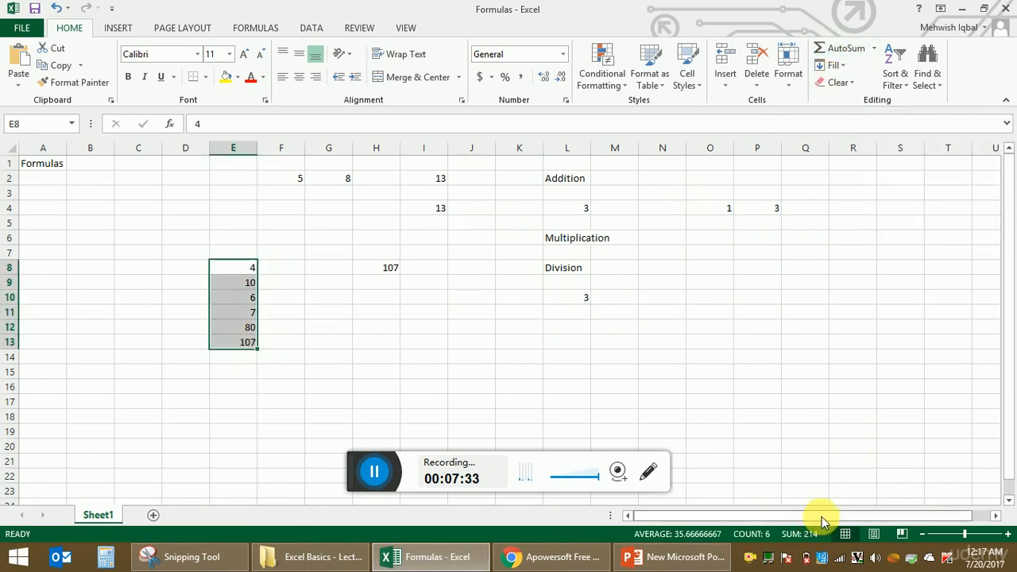
{"action": "left_click", "coordinate": [407, 176]}
{"action": "left_click", "coordinate": [436, 216]}
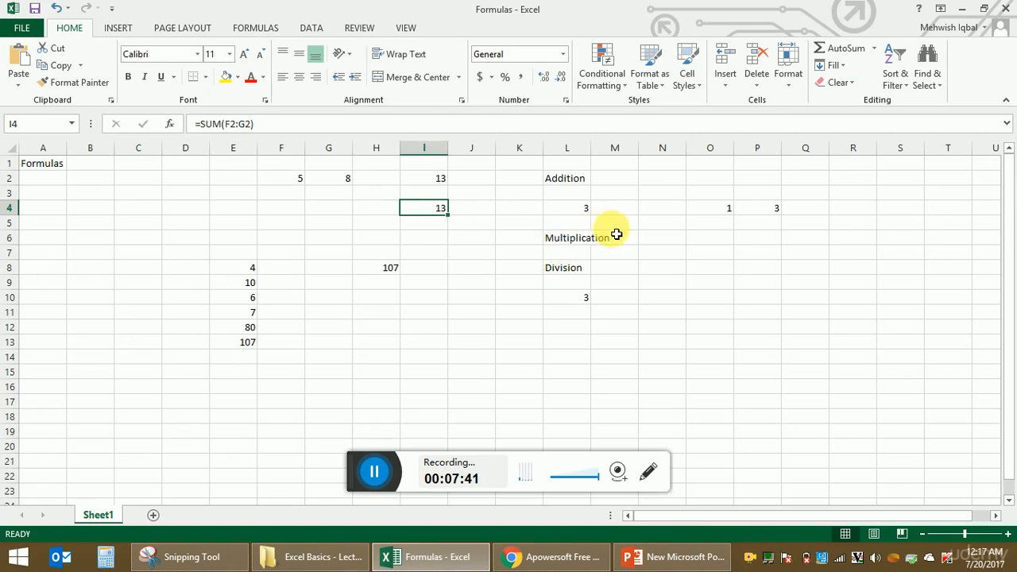
{"action": "left_click", "coordinate": [585, 209]}
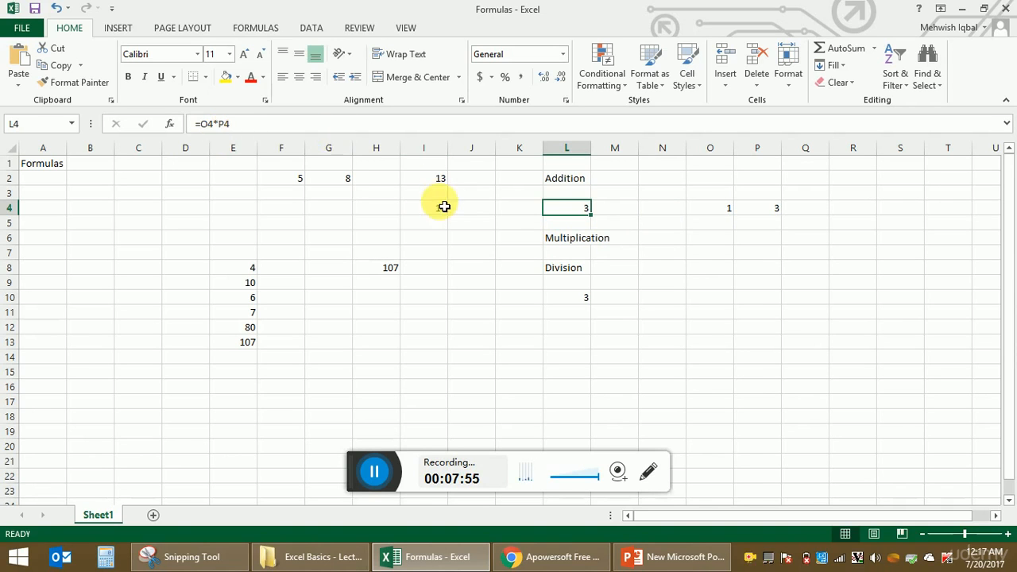
{"action": "left_click", "coordinate": [579, 296]}
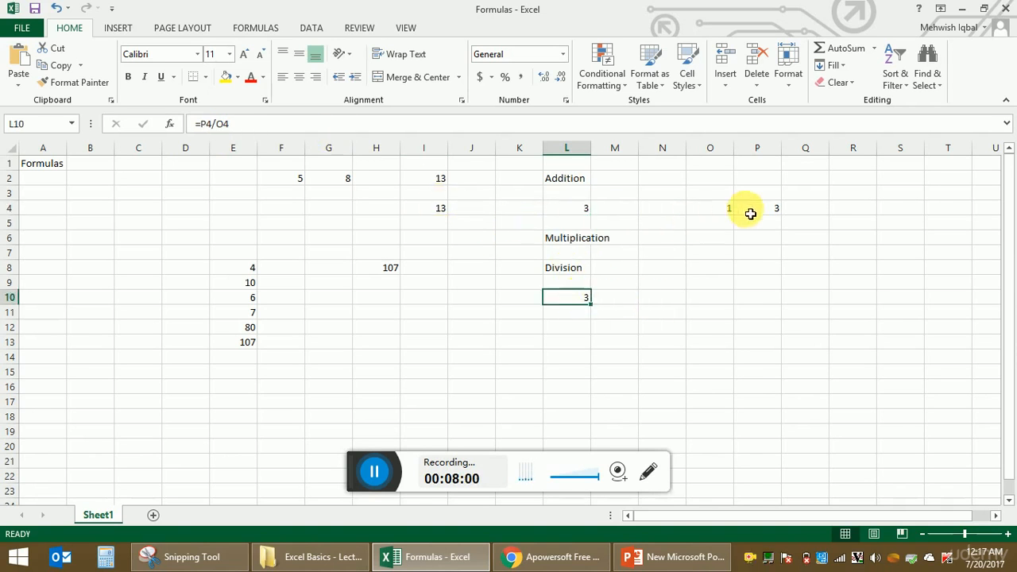